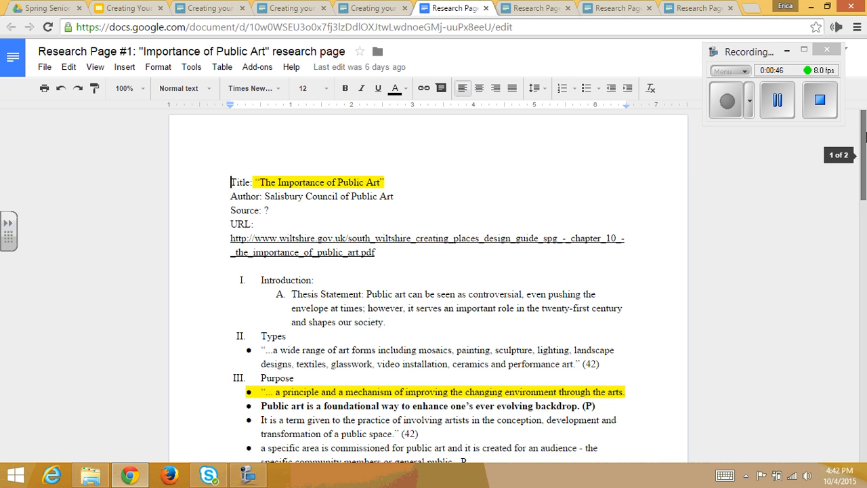
# Add the source title "The Importance of Public Art" and a comma before page number 42 in the Types quote's citation
pyautogui.moveTo(864, 137)
pyautogui.mouseDown()
pyautogui.moveTo(864, 156)
pyautogui.moveTo(864, 145)
pyautogui.mouseUp()
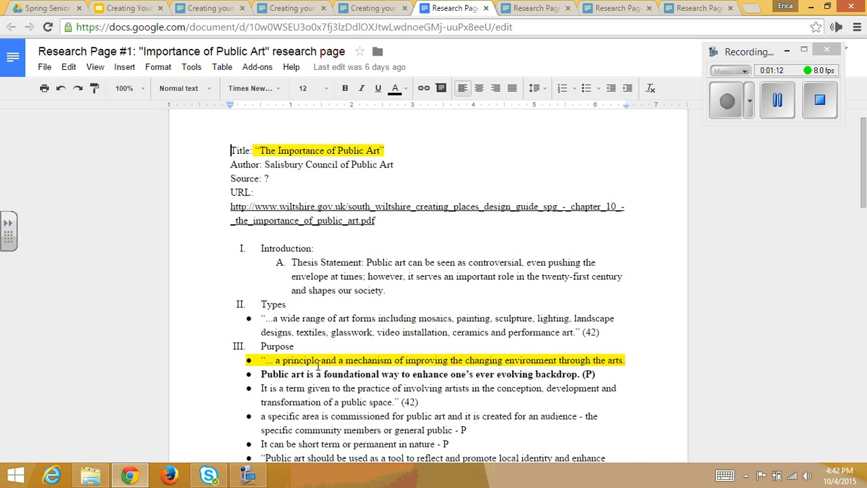
pyautogui.click(587, 332)
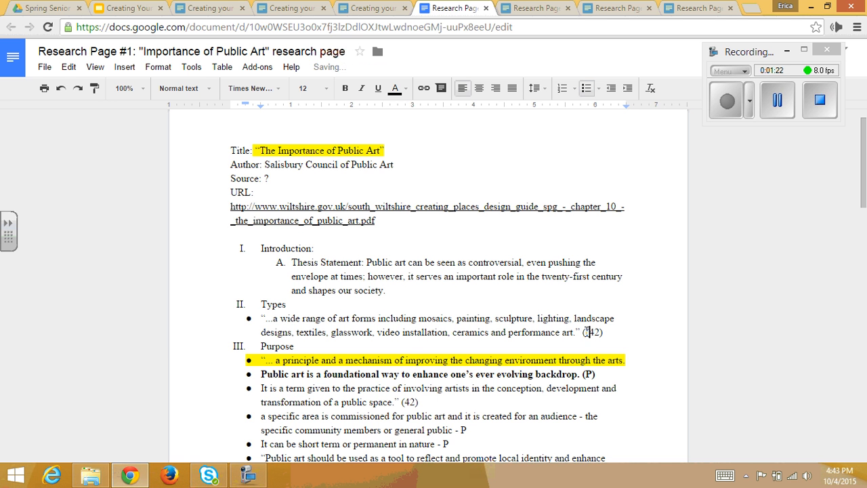
pyautogui.press('BackSpace')
pyautogui.write('The Impor')
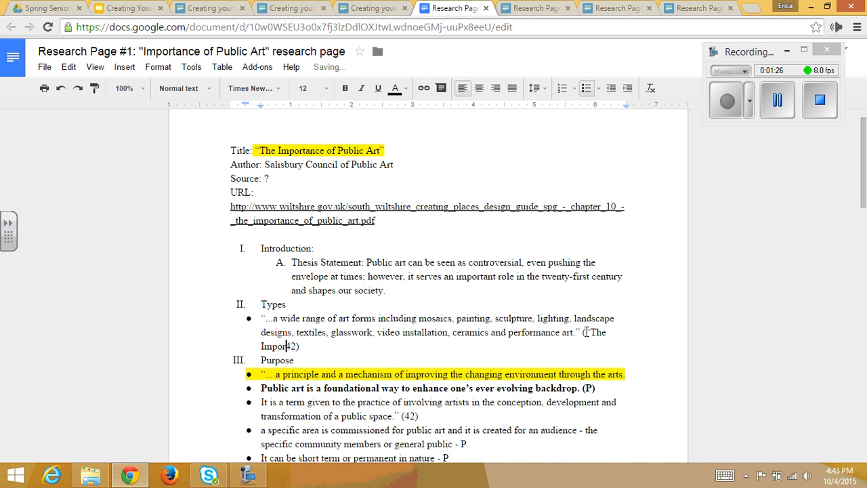
pyautogui.write('ance of P')
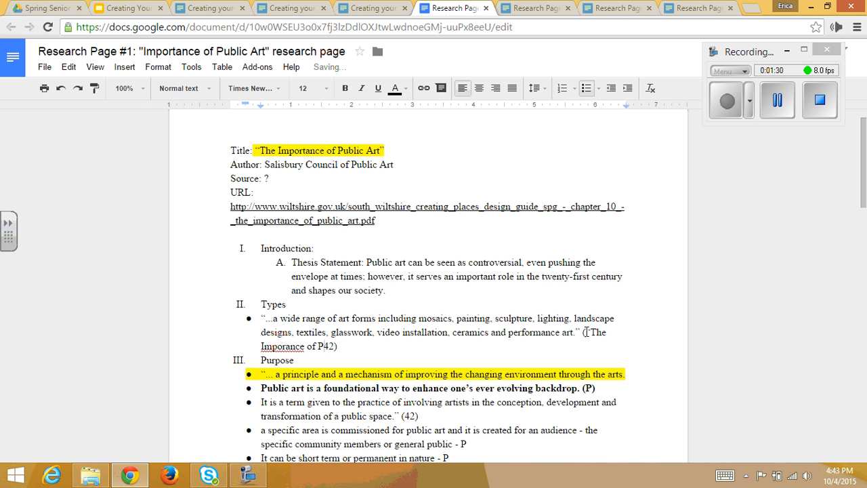
pyautogui.write('ublic Art')
pyautogui.write('"')
pyautogui.press('BackSpace')
pyautogui.write(',')
pyautogui.click(287, 345)
pyautogui.write('t')
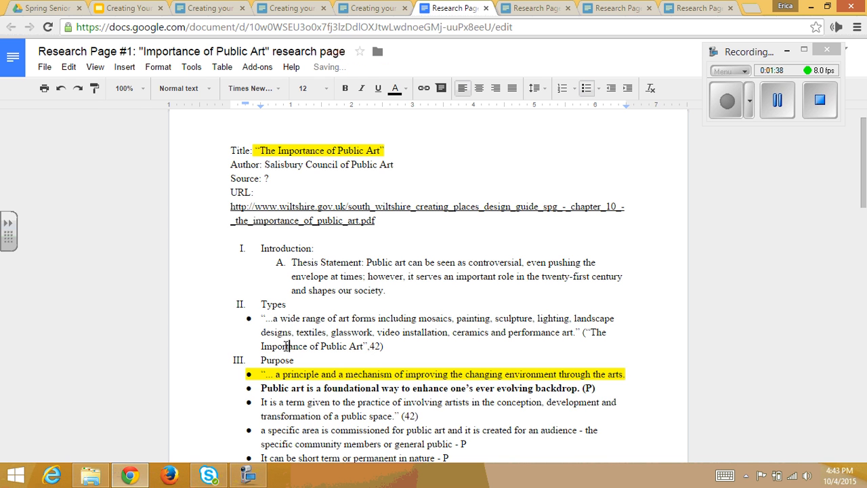
pyautogui.click(370, 347)
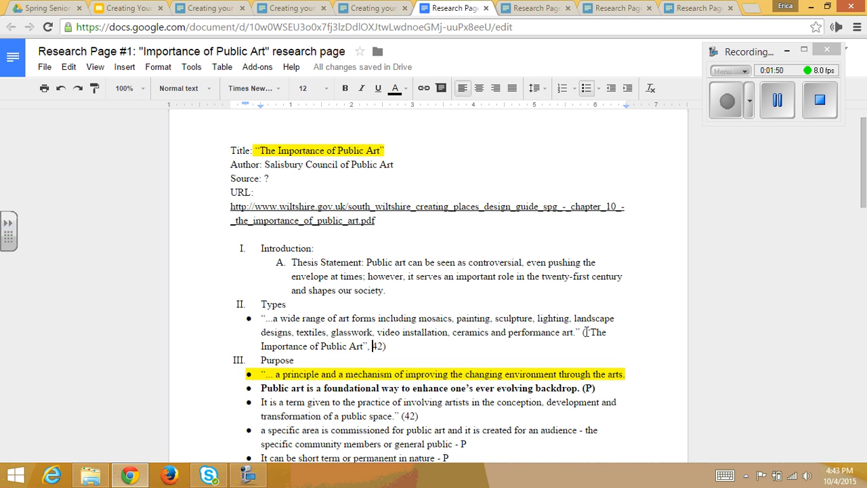
# Copy the quoted source title from the Types citation and insert it in parentheses before the (P) in the bold Purpose bullet
pyautogui.moveTo(586, 332); pyautogui.dragTo(368, 346)
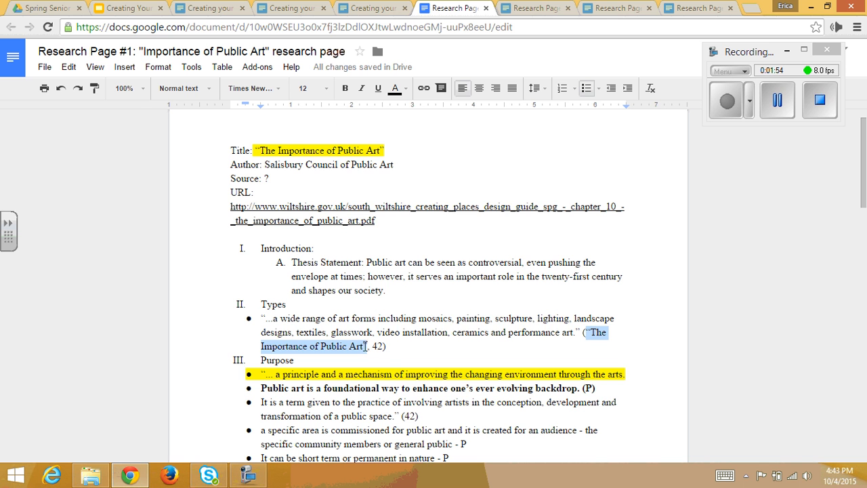
pyautogui.rightClick(350, 346)
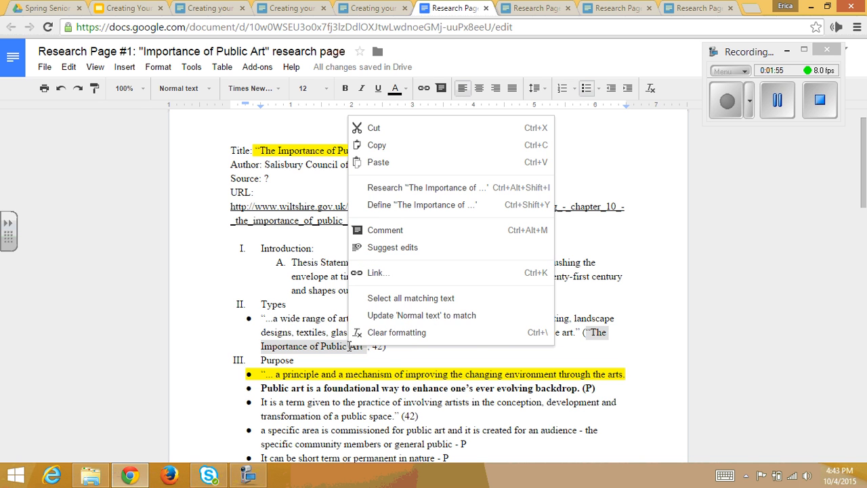
pyautogui.click(383, 143)
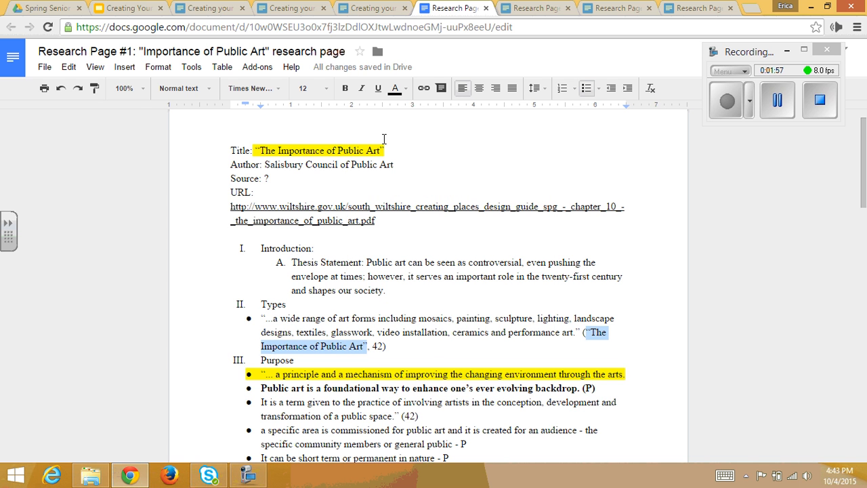
pyautogui.click(584, 387)
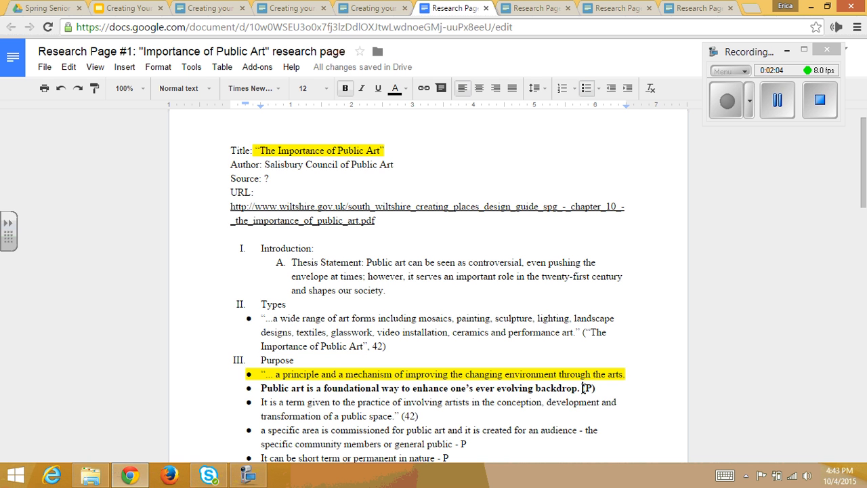
pyautogui.hotkey('ctrl', 'v')
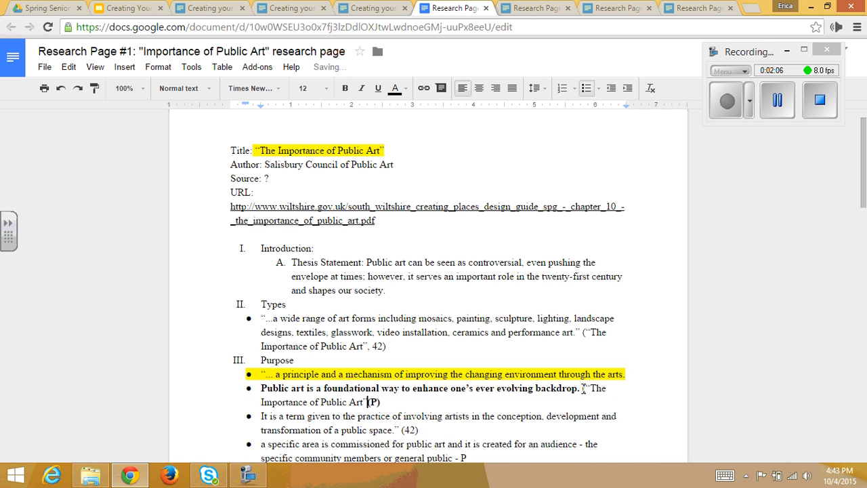
pyautogui.write(')')
pyautogui.click(583, 389)
pyautogui.write('(')
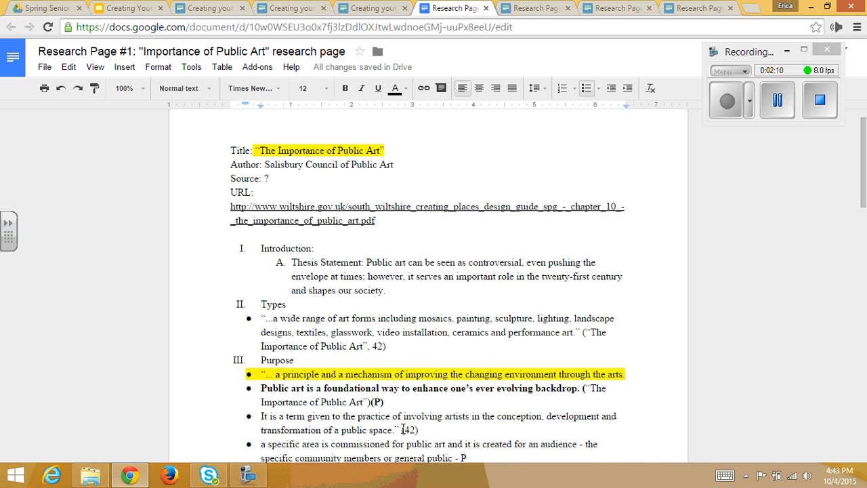
# Insert the copied source title and a comma before page number 42 in the Purpose bullet about involving artists in public space
pyautogui.click(404, 429)
pyautogui.hotkey('ctrl', 'v')
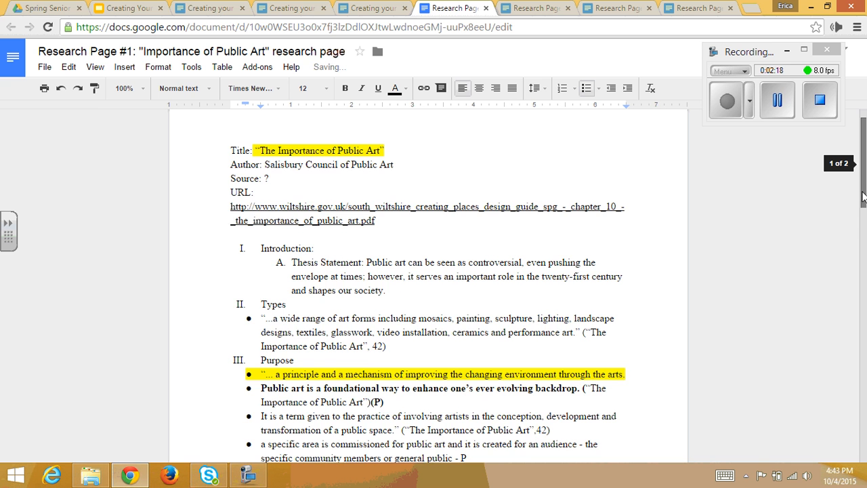
pyautogui.moveTo(863, 200); pyautogui.dragTo(864, 230)
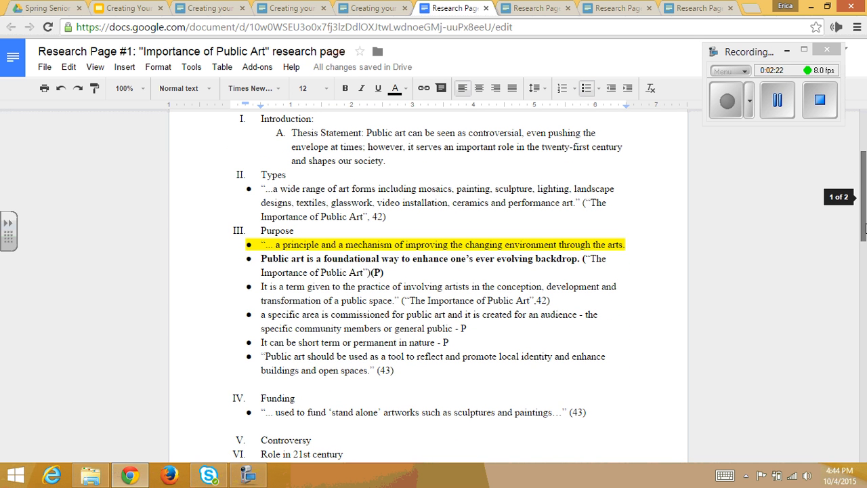
pyautogui.click(820, 115)
pyautogui.click(820, 117)
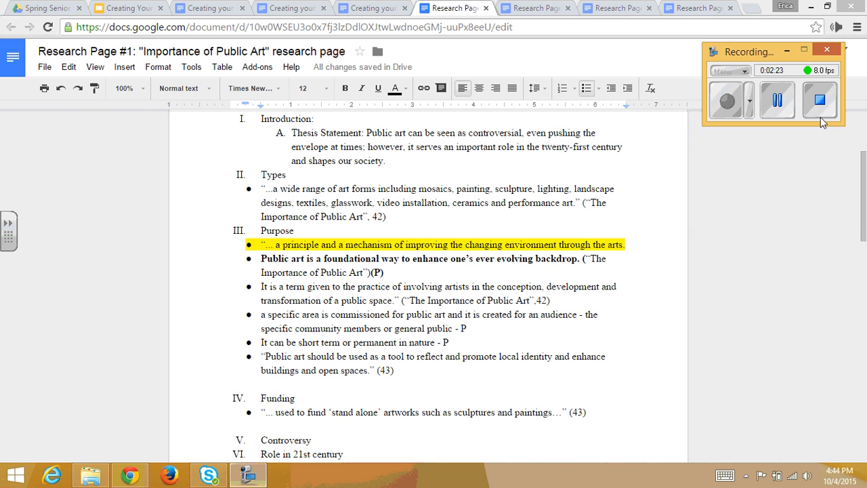
pyautogui.click(784, 102)
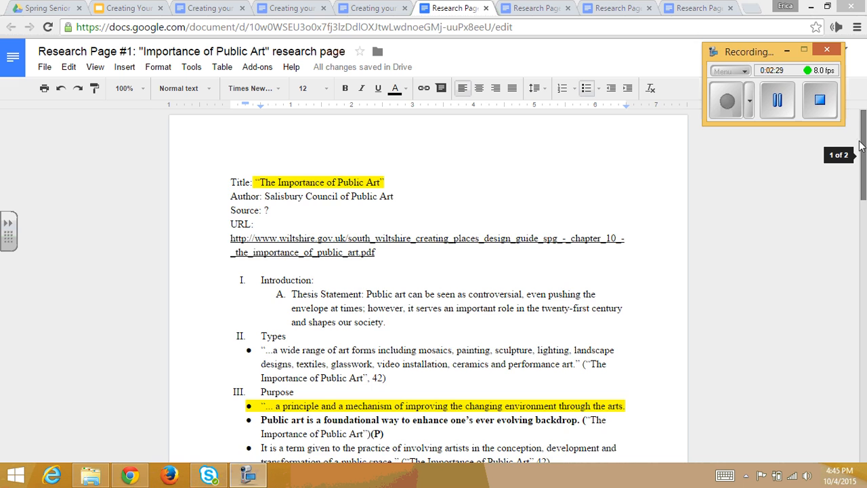
pyautogui.moveTo(860, 145); pyautogui.dragTo(863, 223)
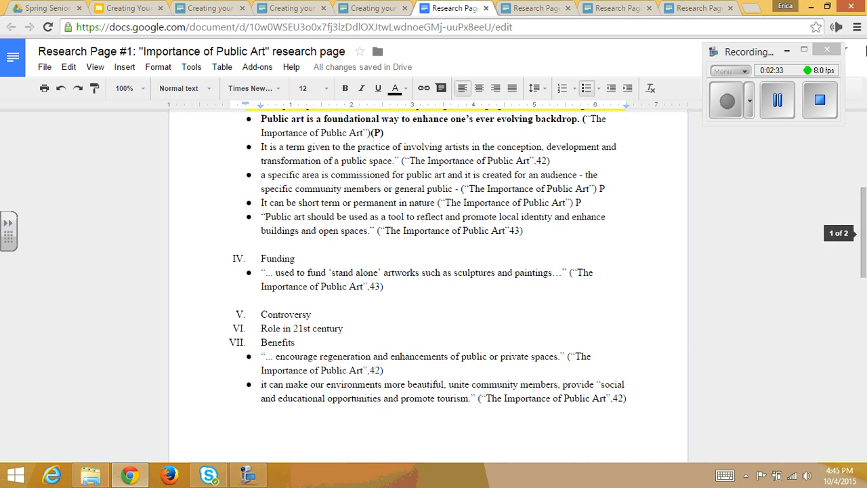
# Open Research Page #2 and add the author's last name in parentheses after the Types quote
pyautogui.click(522, 14)
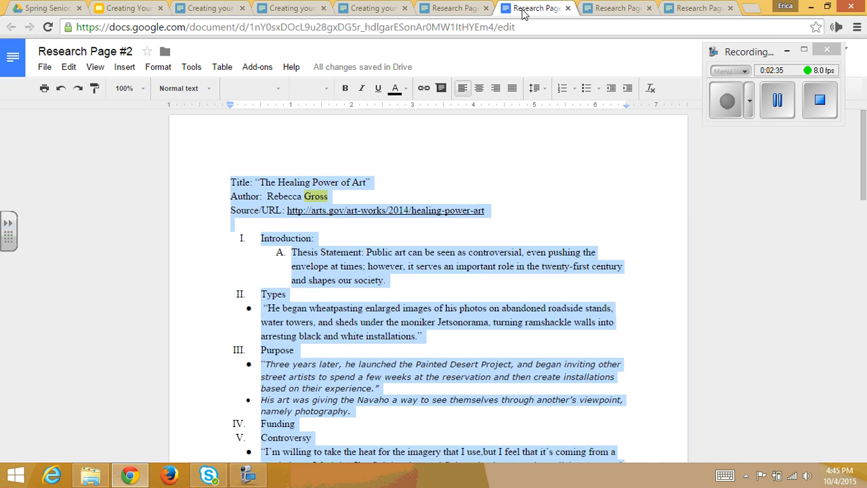
pyautogui.click(495, 116)
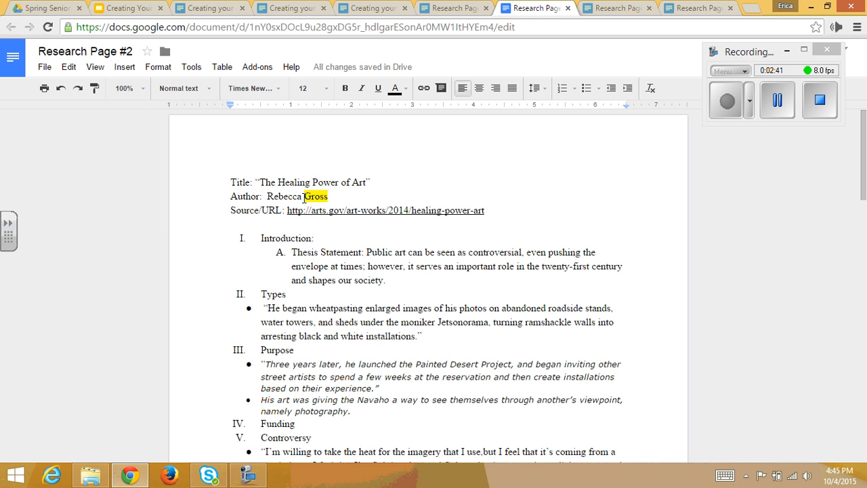
pyautogui.click(437, 337)
pyautogui.write('(')
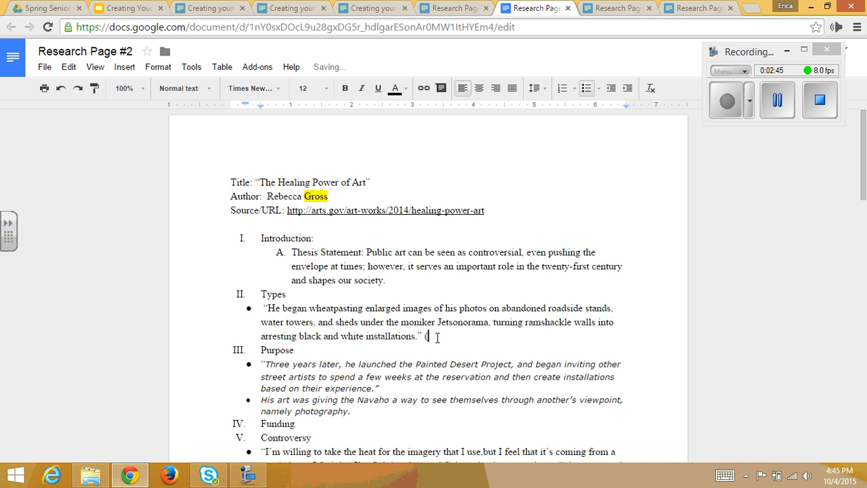
pyautogui.write('Gross)')
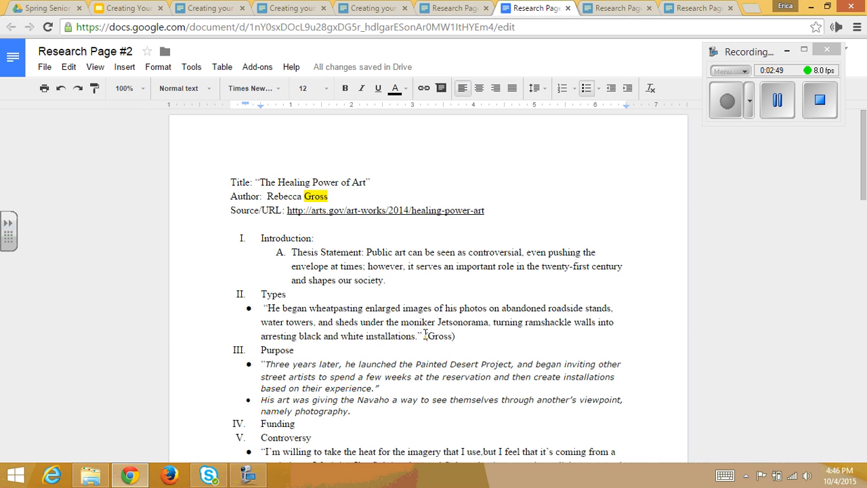
# Copy the parenthetical author citation from the Types quote and paste it at the end of both Purpose bullets
pyautogui.moveTo(426, 335); pyautogui.dragTo(455, 336)
pyautogui.rightClick(452, 336)
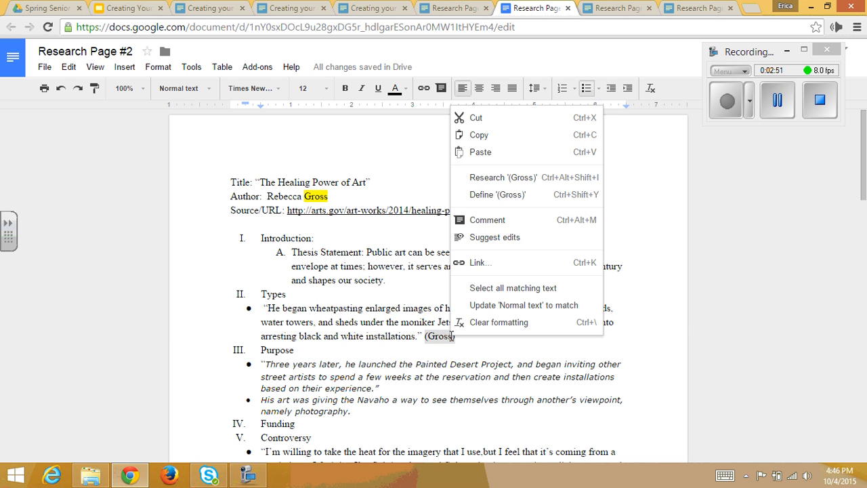
pyautogui.click(478, 135)
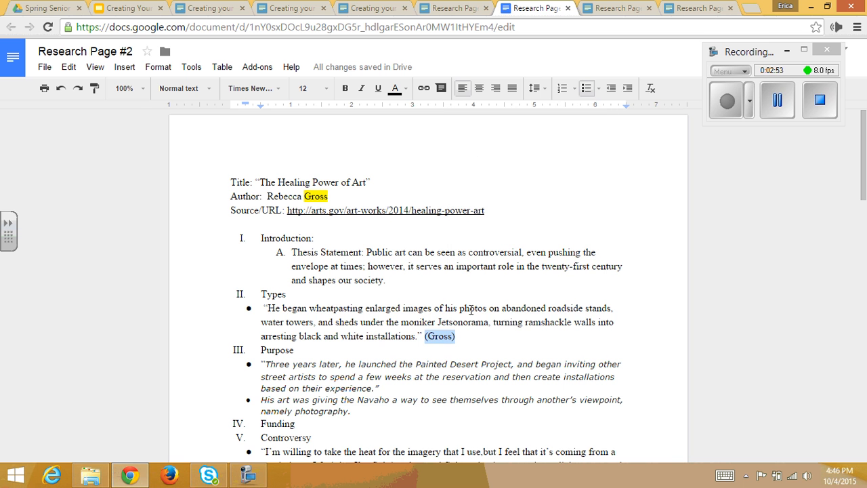
pyautogui.click(397, 389)
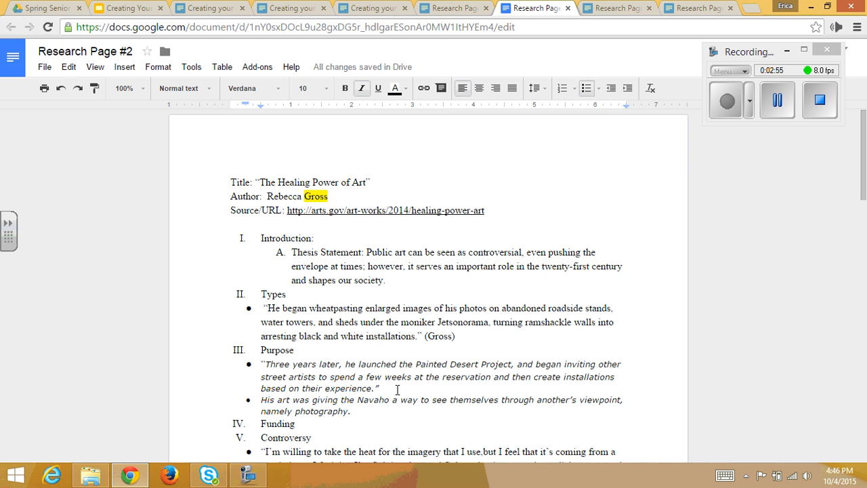
pyautogui.hotkey('ctrl', 'v')
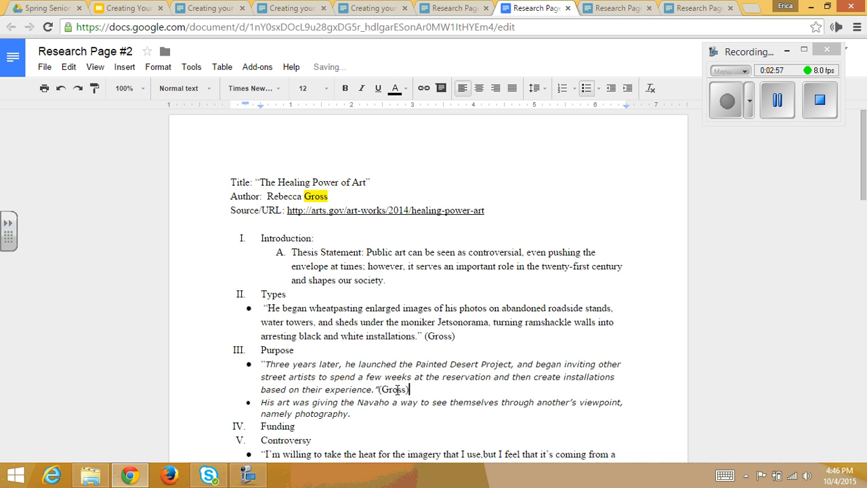
pyautogui.click(375, 411)
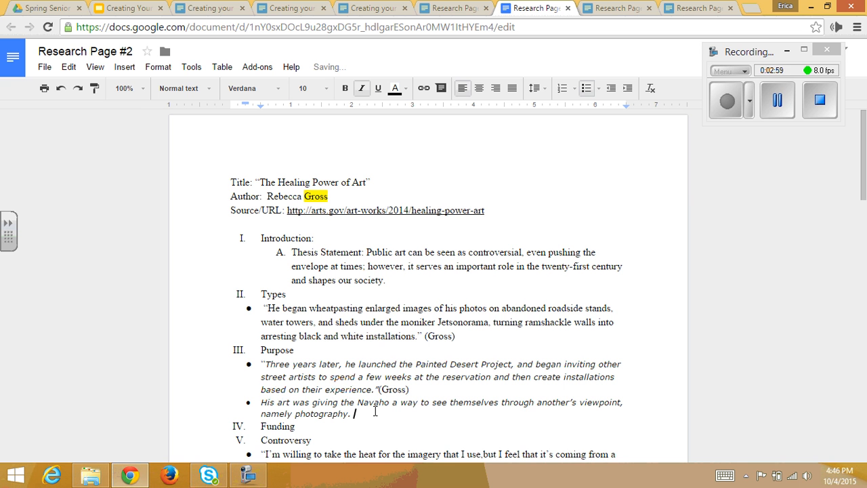
pyautogui.hotkey('ctrl', 'v')
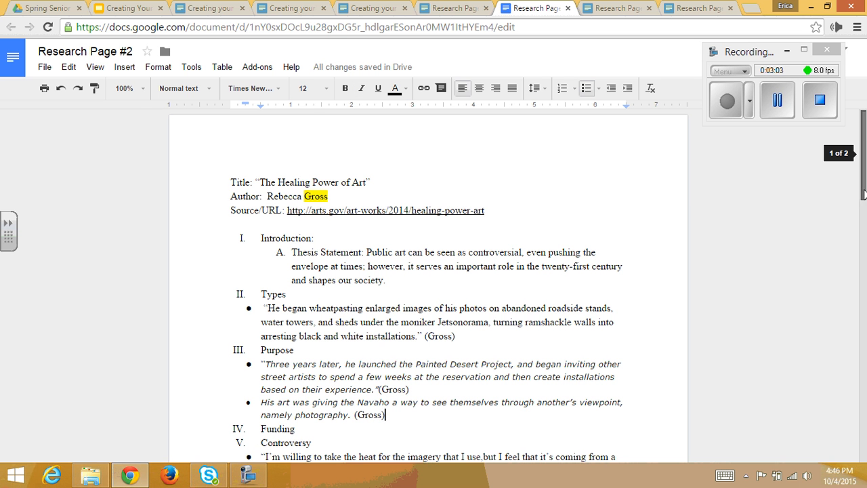
# Paste the copied author citation at the end of the first two Controversy bullets
pyautogui.moveTo(863, 193); pyautogui.dragTo(864, 222)
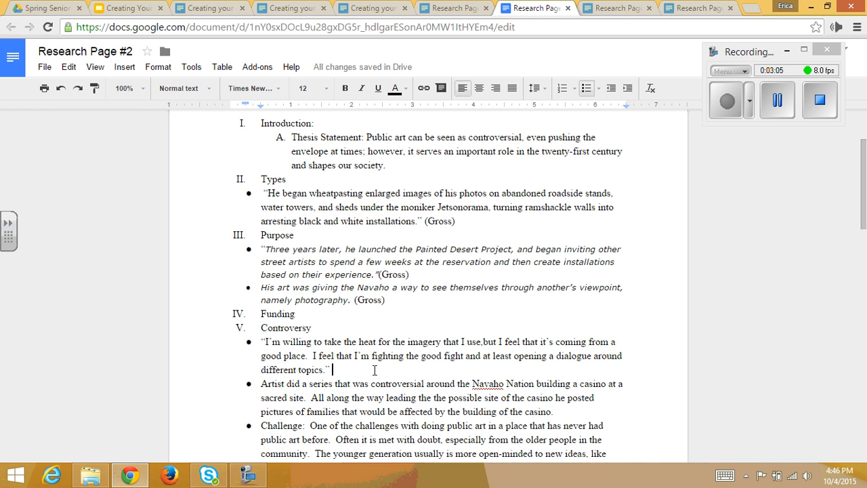
pyautogui.hotkey('ctrl', 'v')
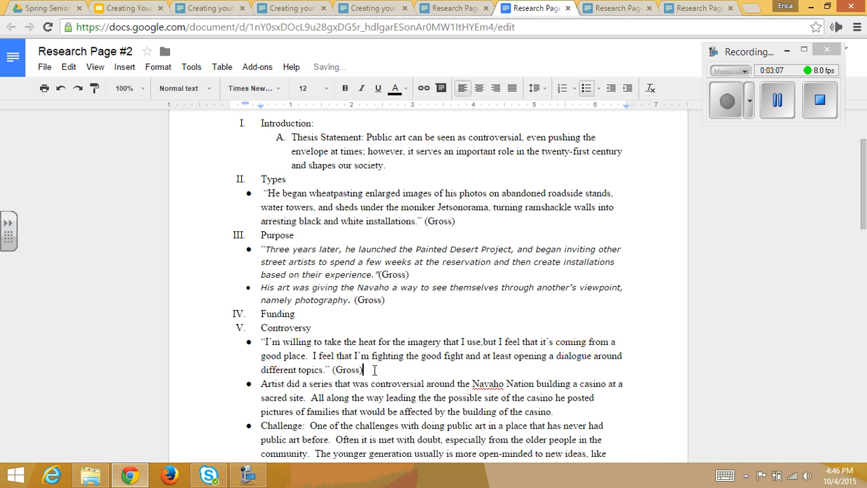
pyautogui.click(573, 413)
pyautogui.hotkey('ctrl', 'v')
pyautogui.click(778, 102)
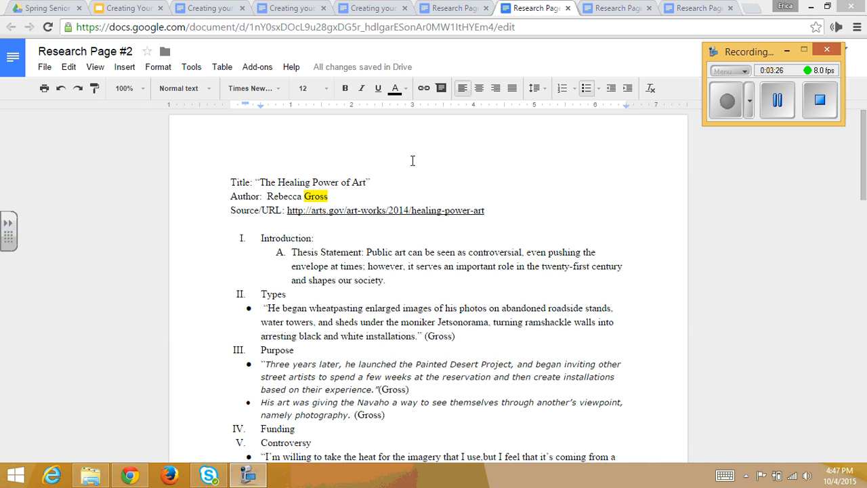
# Change the text color of the entire Research Page #2 document to blue
pyautogui.click(409, 212)
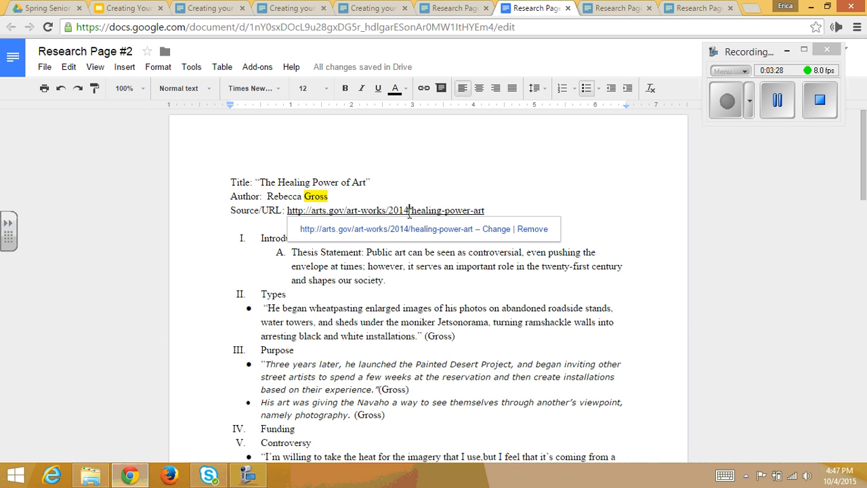
pyautogui.hotkey('ctrl', 'a')
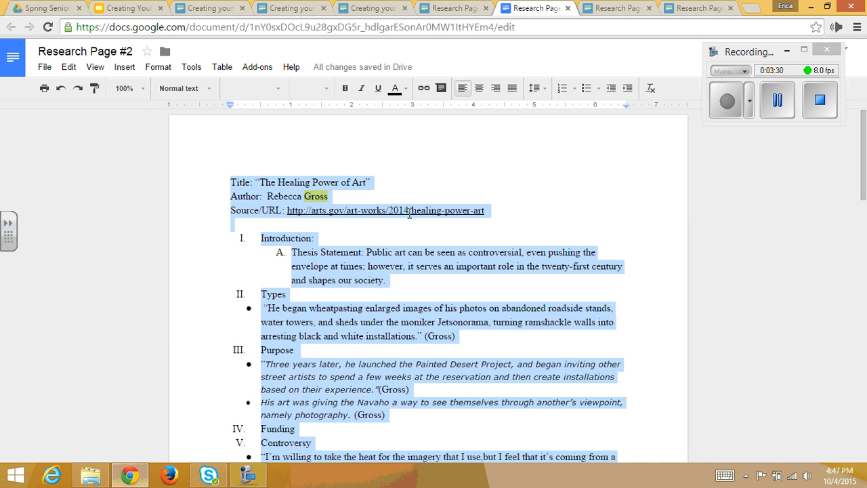
pyautogui.click(406, 89)
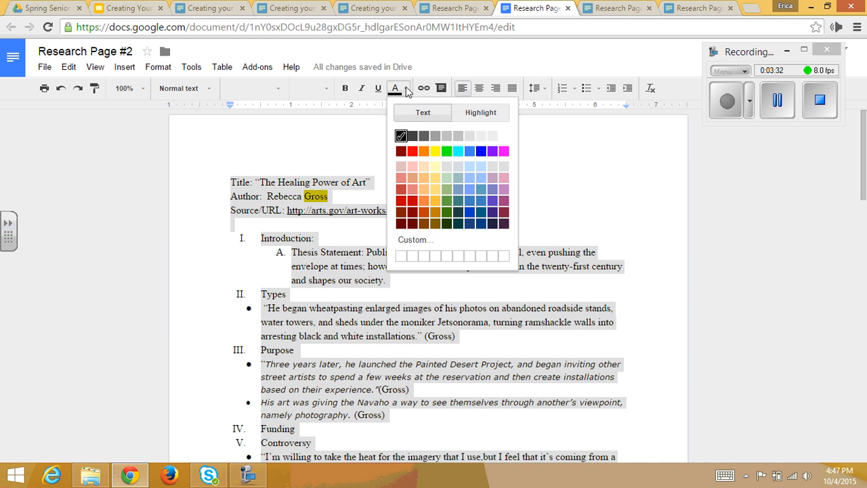
pyautogui.click(481, 152)
pyautogui.click(463, 190)
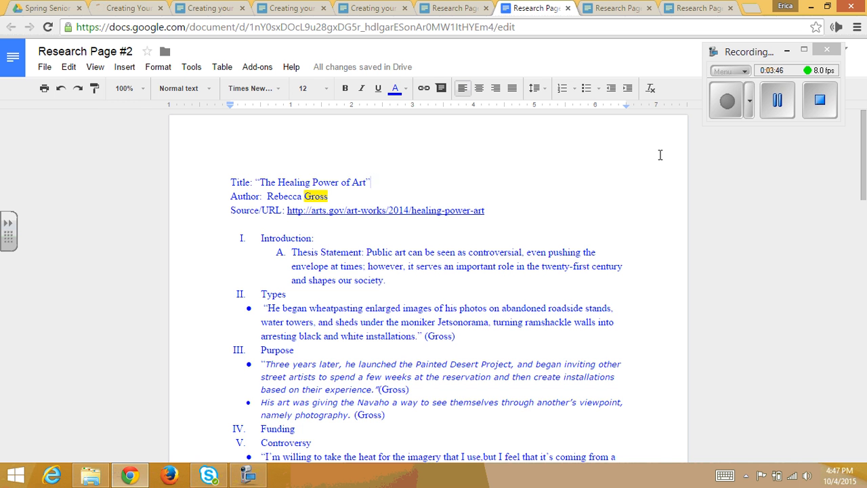
pyautogui.click(776, 100)
pyautogui.click(723, 100)
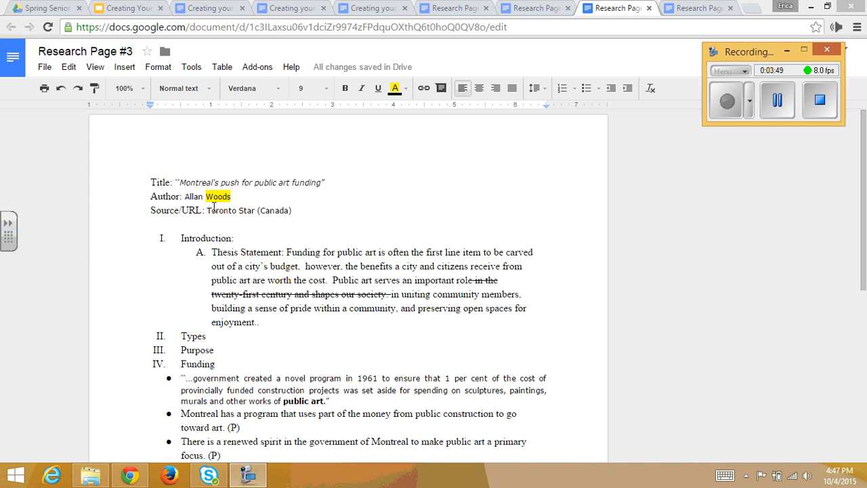
# Add the author's last name in parentheses after the quote in the Funding section of Research Page #3
pyautogui.click(346, 405)
pyautogui.write('(Wo')
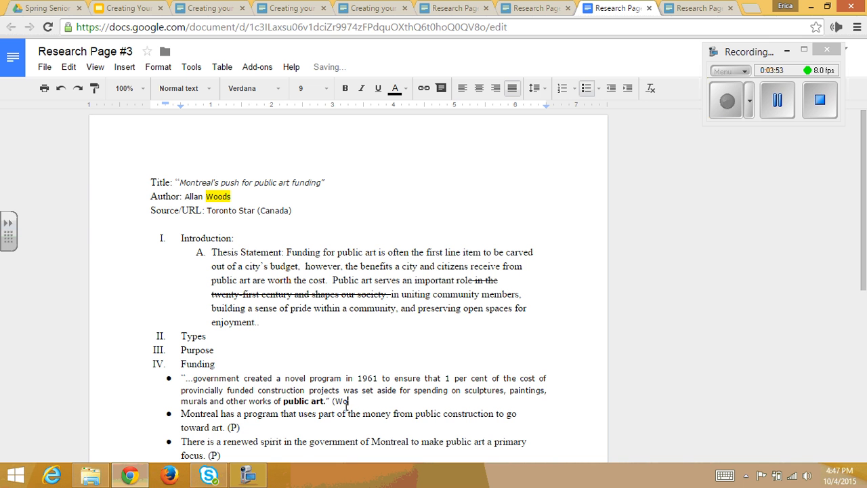
pyautogui.write('ods)')
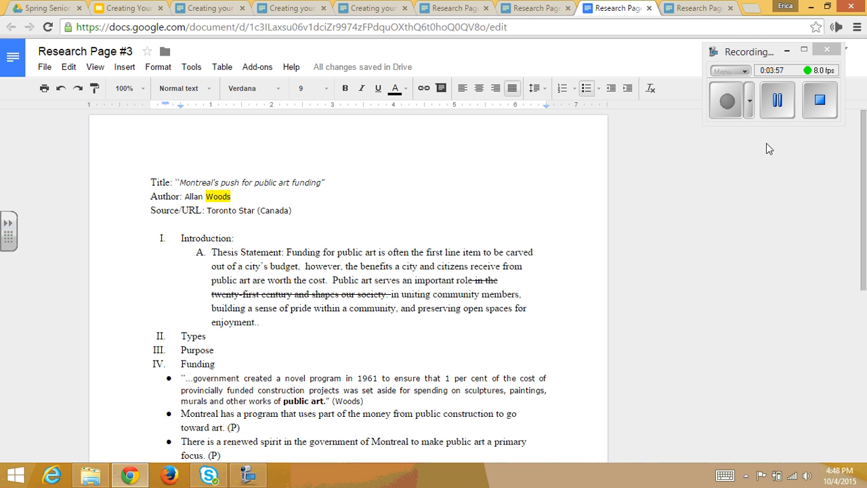
pyautogui.click(777, 100)
pyautogui.click(730, 100)
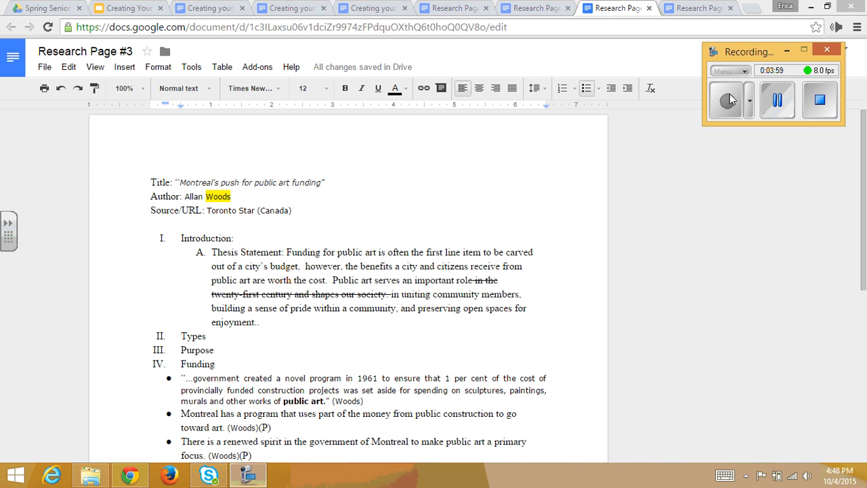
# Change the text color of the entire Research Page #3 document to magenta
pyautogui.click(456, 119)
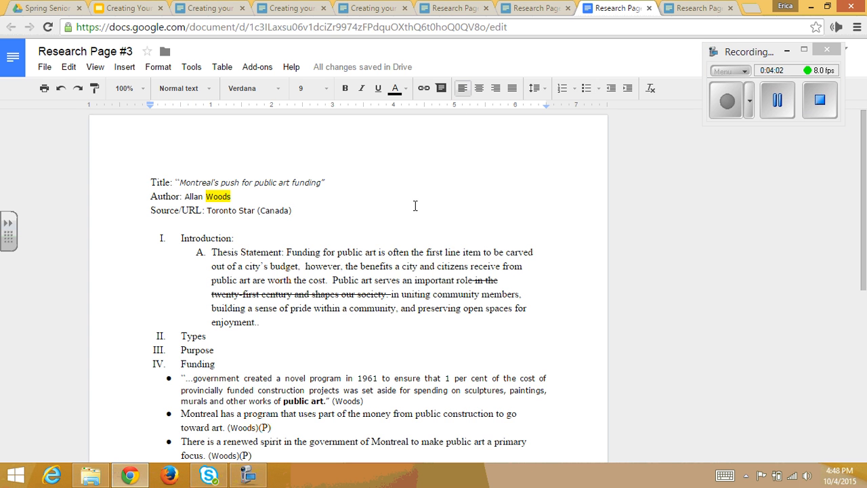
pyautogui.hotkey('ctrl', 'a')
pyautogui.click(406, 89)
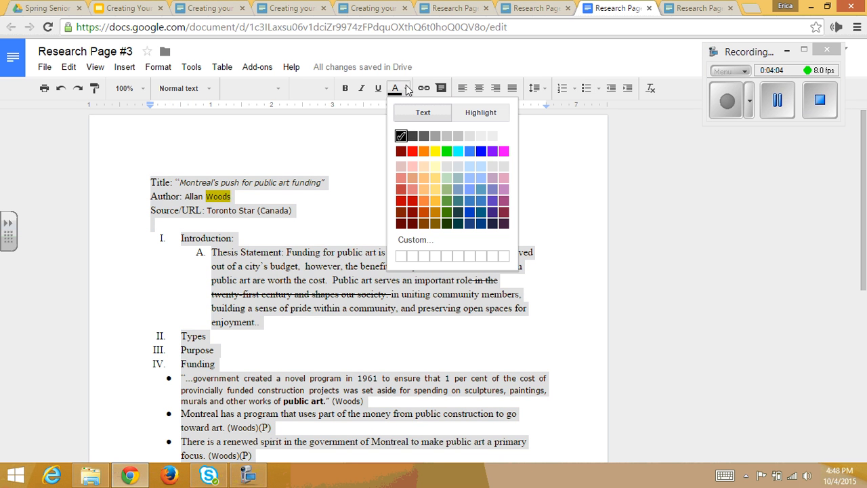
pyautogui.click(504, 150)
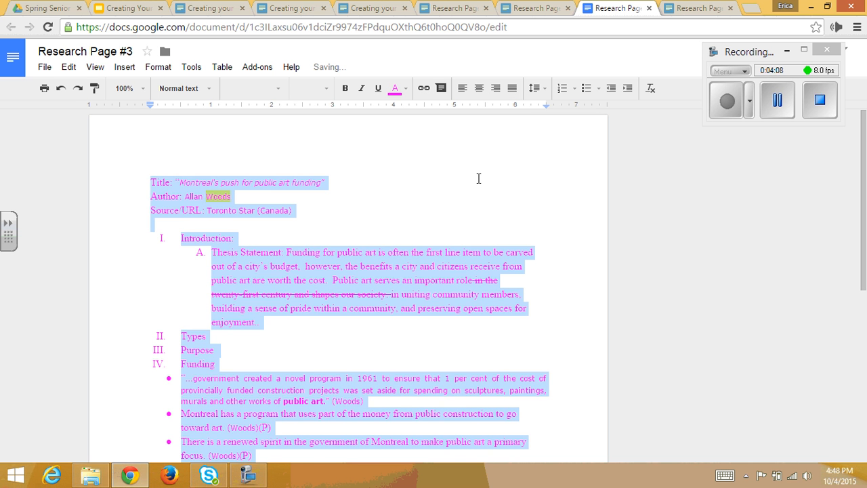
pyautogui.click(447, 218)
# Open Research Page #4 and select the parenthesized last name in its Author line
pyautogui.click(703, 9)
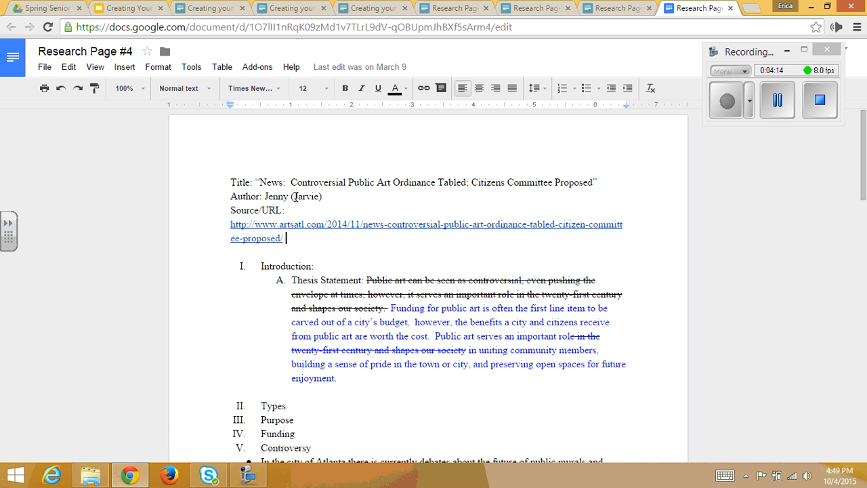
pyautogui.moveTo(291, 197); pyautogui.dragTo(325, 197)
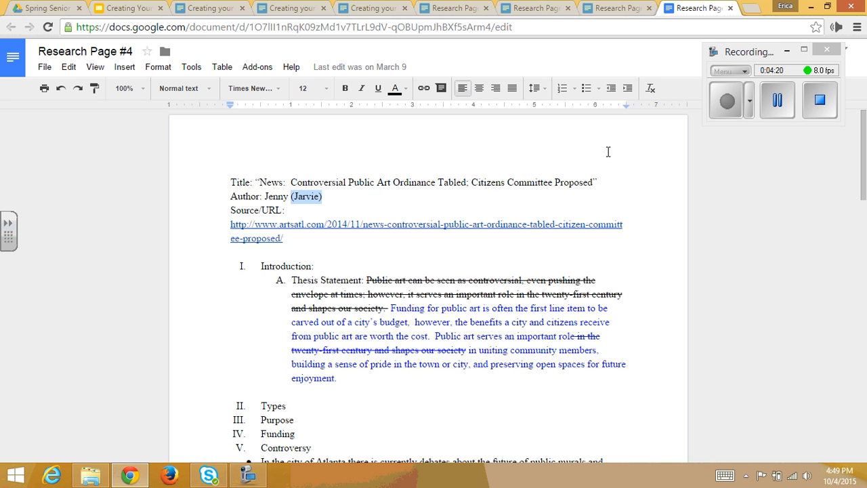
pyautogui.click(777, 101)
pyautogui.click(724, 106)
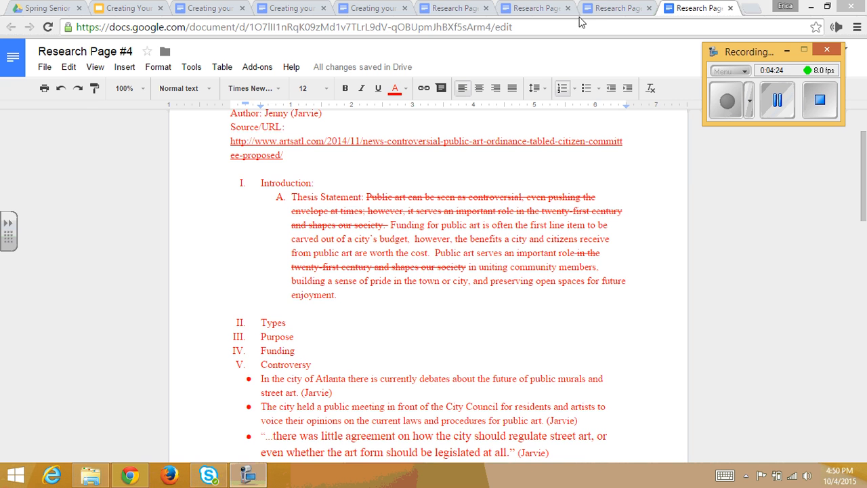
# Review Research Pages #3, #2 and #1 and check the BAO instructions for how to create the BAO
pyautogui.click(601, 9)
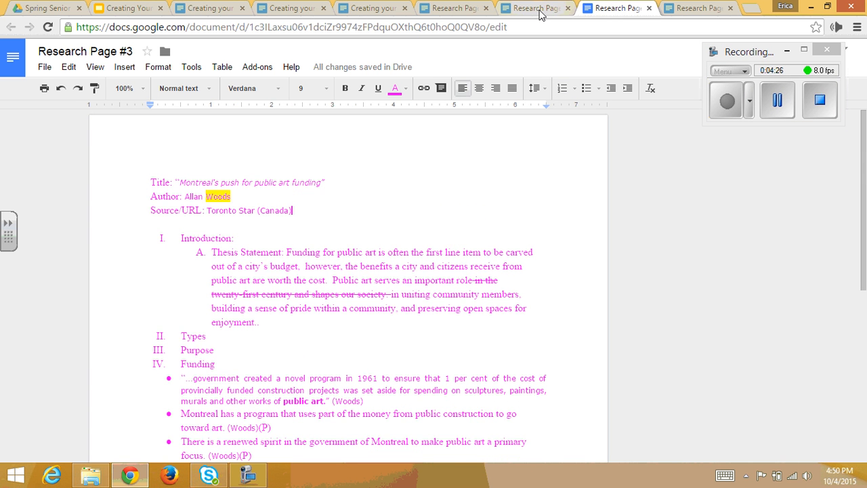
pyautogui.click(539, 15)
pyautogui.click(460, 10)
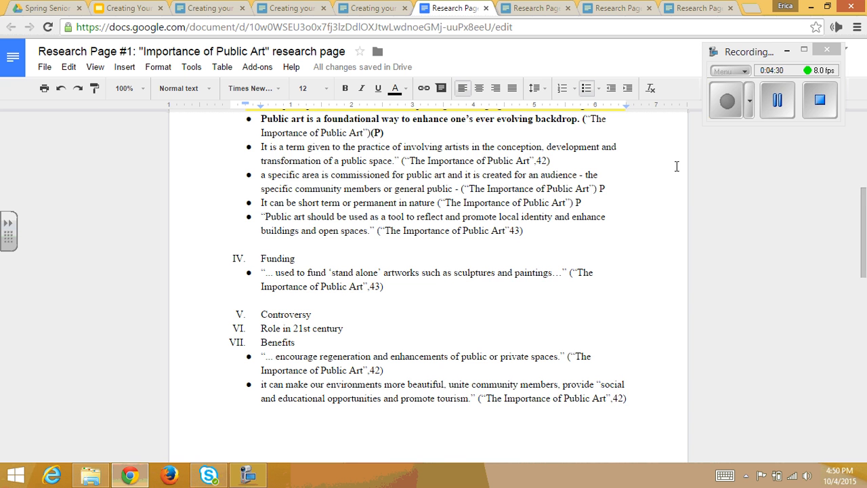
pyautogui.moveTo(864, 210); pyautogui.dragTo(865, 118)
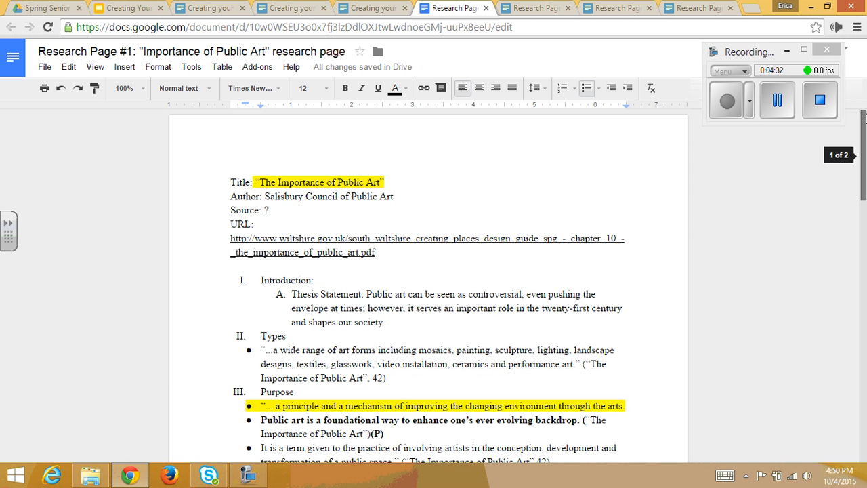
pyautogui.click(201, 10)
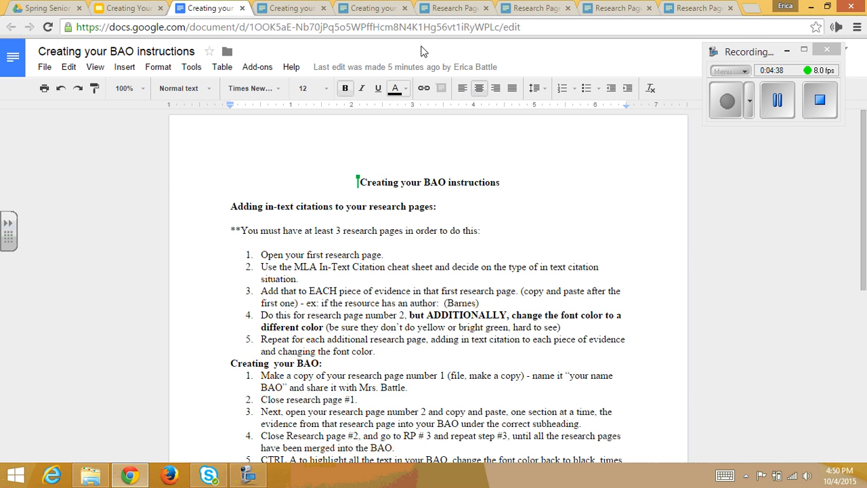
# Make a copy of Research Page #1 named with the owner's last name plus "BAO (Sample)", and close the original document
pyautogui.click(432, 10)
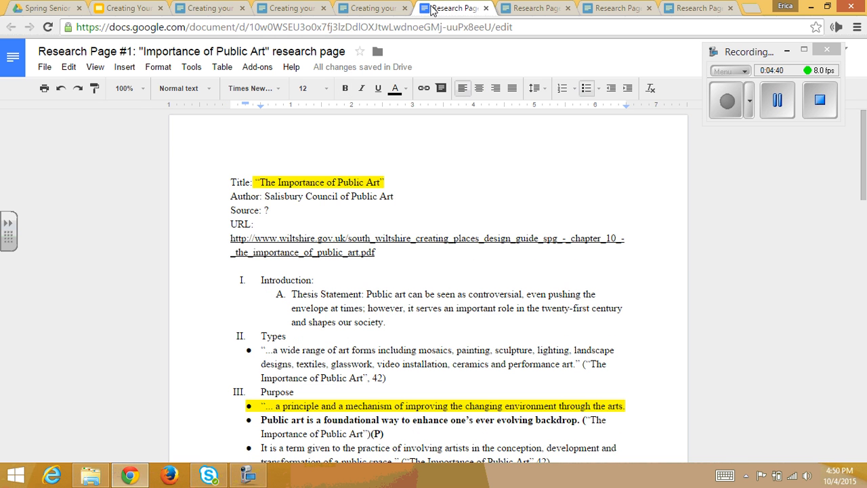
pyautogui.click(45, 68)
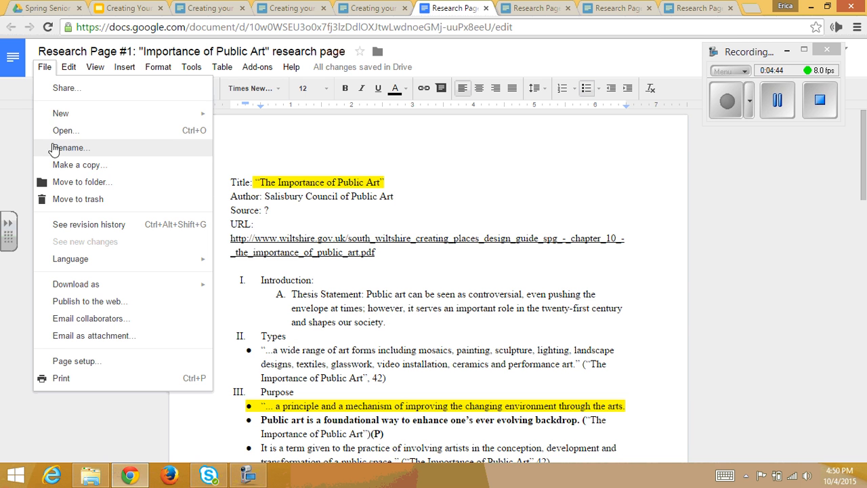
pyautogui.click(61, 166)
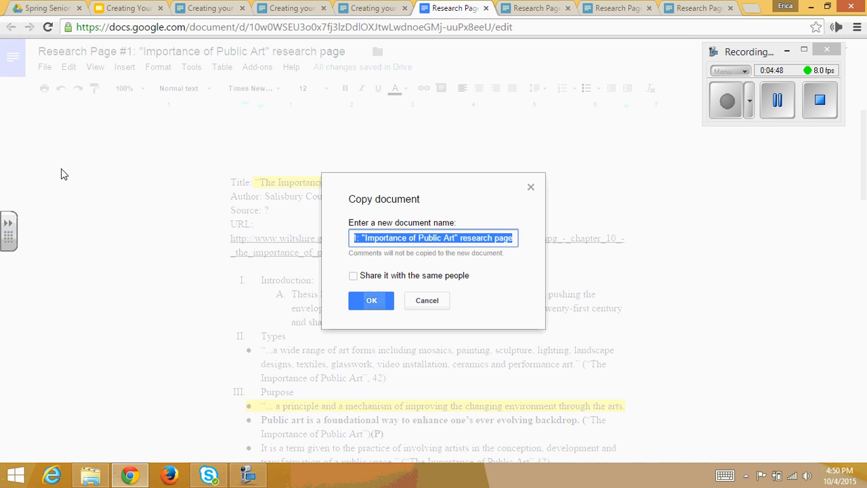
pyautogui.write('Battle ')
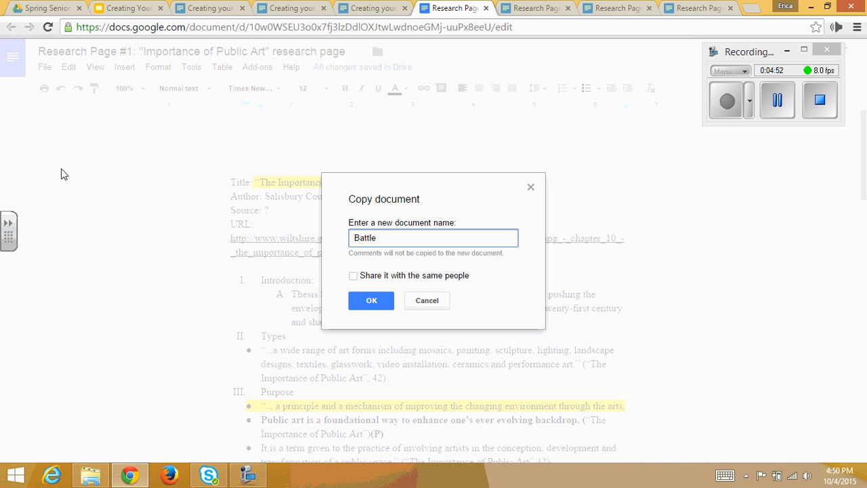
pyautogui.write('BAO (Sample)')
pyautogui.click(367, 300)
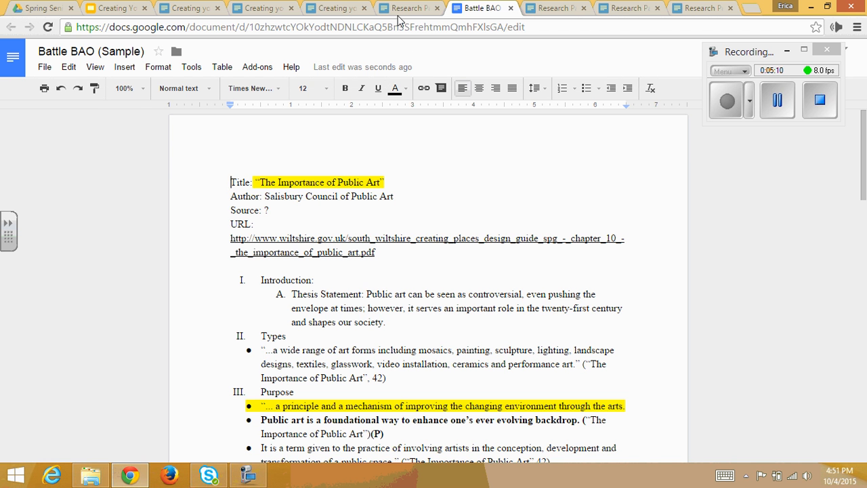
pyautogui.click(425, 8)
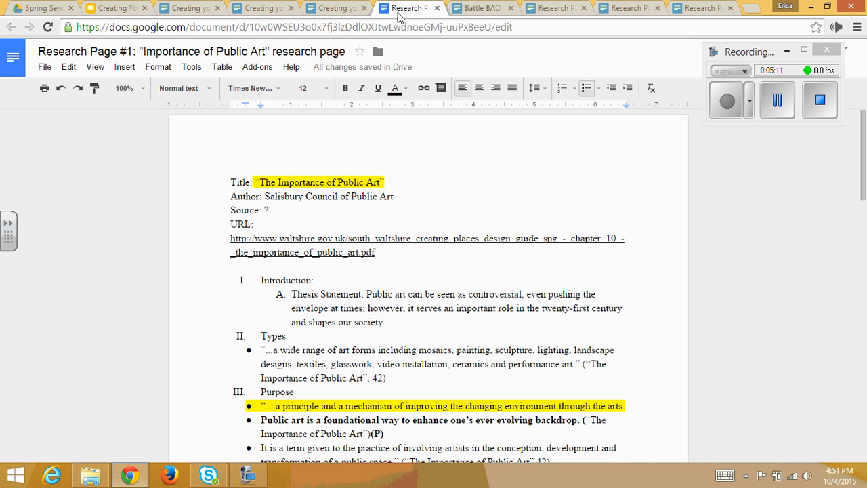
pyautogui.click(438, 8)
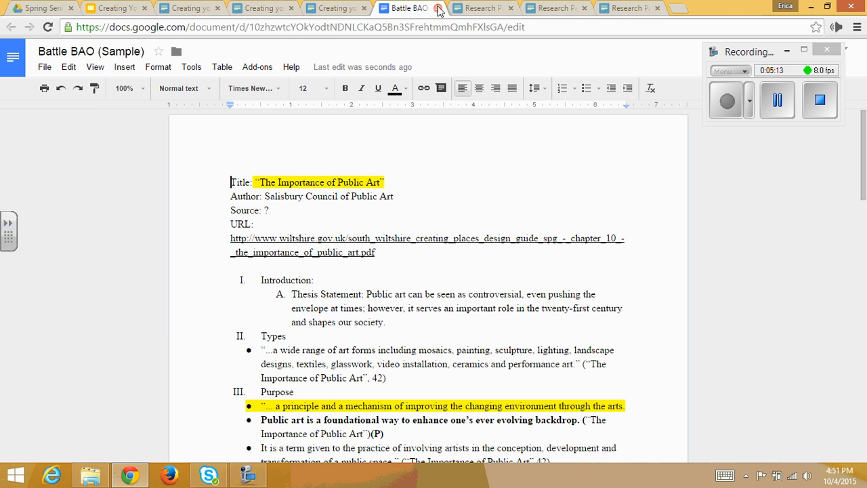
# Copy the Types quote together with its parenthetical citation from Research Page #2
pyautogui.click(476, 8)
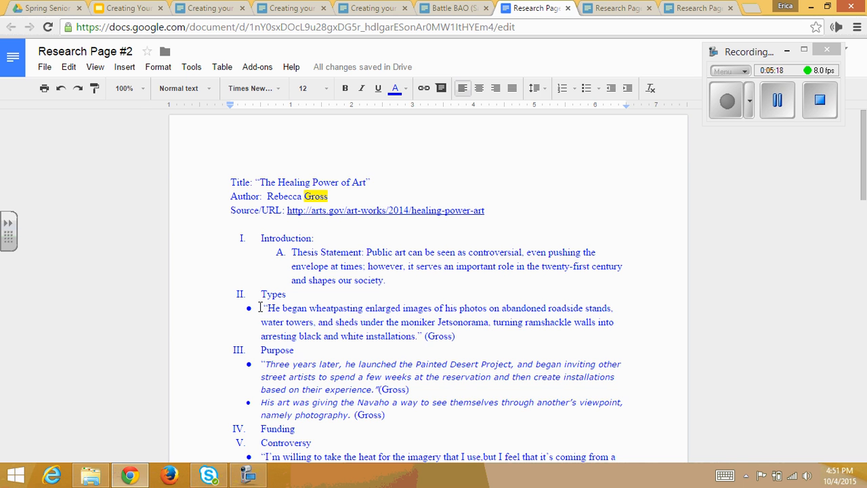
pyautogui.moveTo(258, 306); pyautogui.dragTo(381, 337)
pyautogui.hotkey('shift', 'Right')
pyautogui.hotkey('shift', 'Right')
pyautogui.hotkey('shift', 'Right')
pyautogui.hotkey('shift', 'Right')
pyautogui.hotkey('shift', 'Right')
pyautogui.hotkey('shift', 'Right')
pyautogui.hotkey('shift', 'Right')
pyautogui.hotkey('shift', 'Right')
pyautogui.hotkey('shift', 'Right')
pyautogui.hotkey('shift', 'Right')
pyautogui.hotkey('shift', 'Right')
pyautogui.hotkey('shift', 'Right')
pyautogui.hotkey('shift', 'Right')
pyautogui.hotkey('shift', 'Right')
pyautogui.hotkey('shift', 'Right')
pyautogui.hotkey('shift', 'Right')
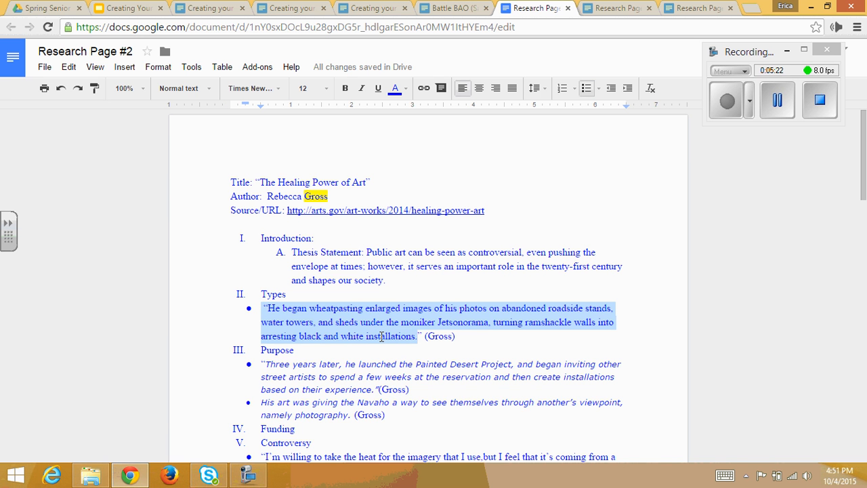
pyautogui.rightClick(381, 336)
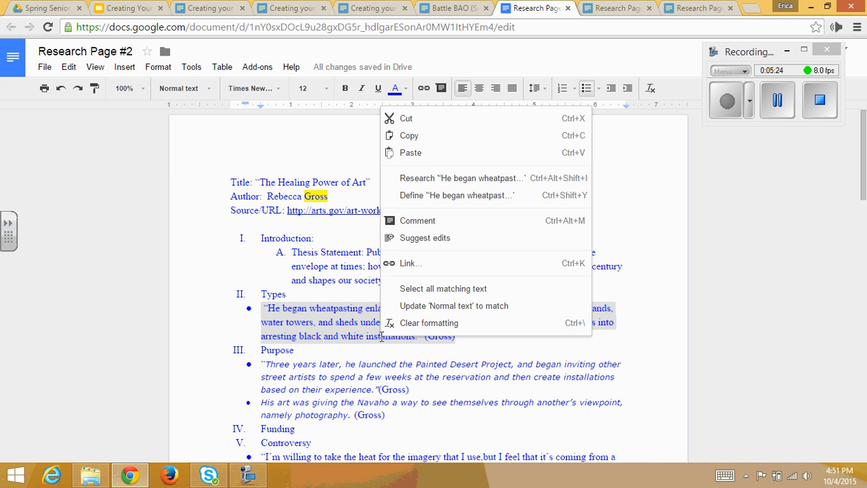
pyautogui.click(424, 137)
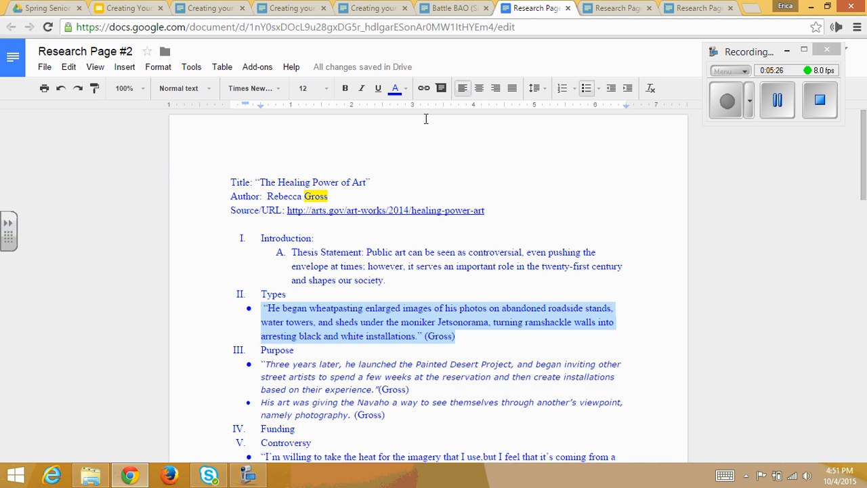
# Paste the copied quote as a new bullet at the end of the Types section in the BAO document
pyautogui.click(444, 8)
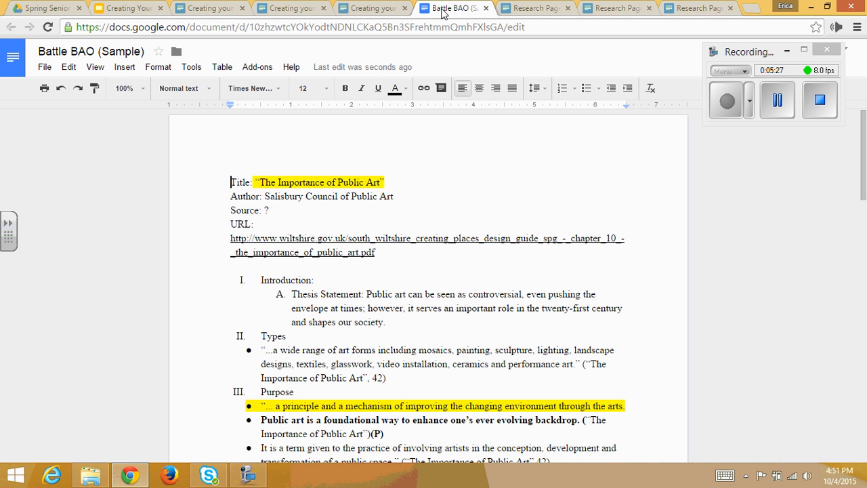
pyautogui.click(416, 378)
pyautogui.press('Return')
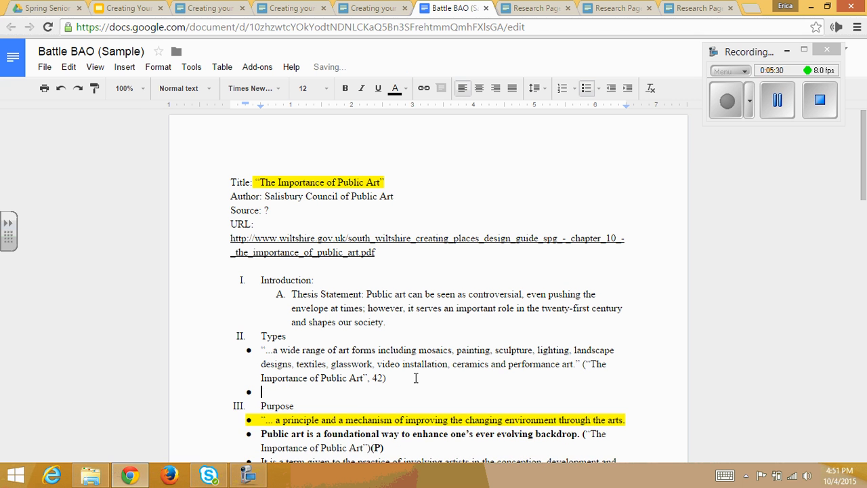
pyautogui.hotkey('ctrl', 'v')
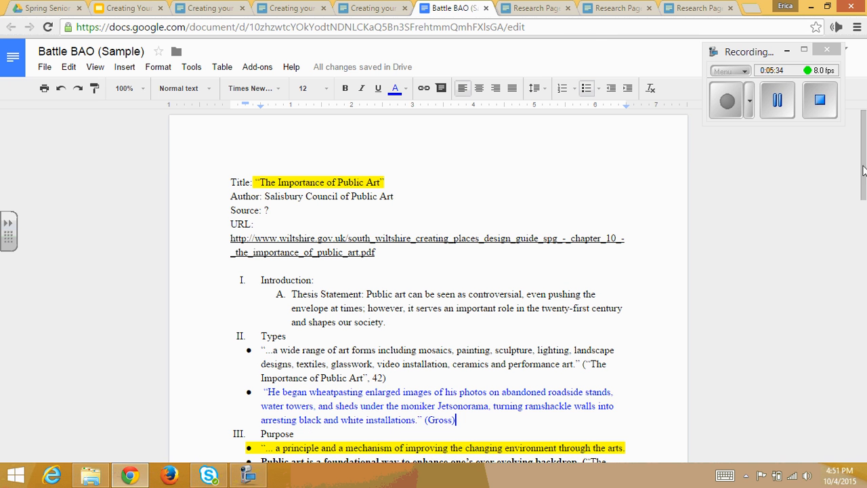
# Copy both Purpose bullets with their citations from Research Page #2
pyautogui.moveTo(864, 163); pyautogui.dragTo(863, 209)
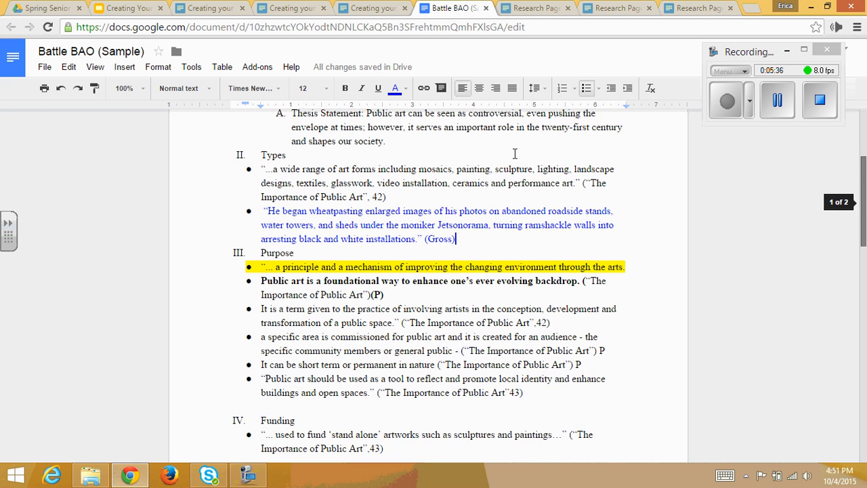
pyautogui.click(530, 8)
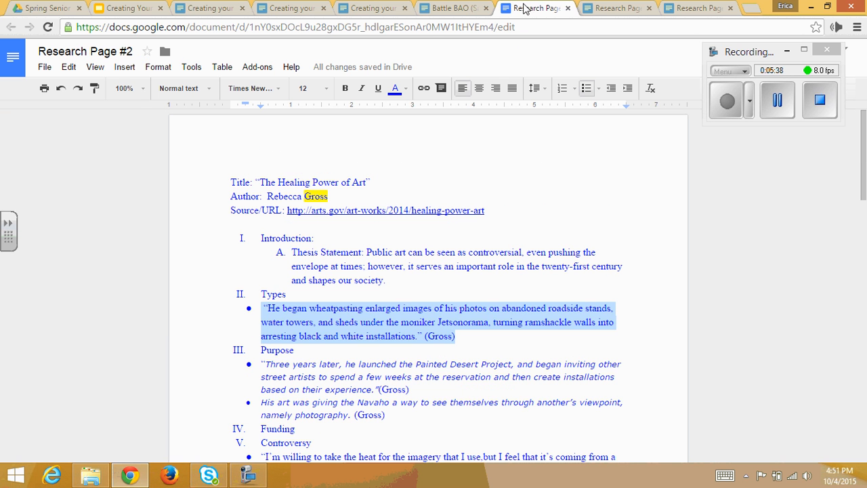
pyautogui.moveTo(257, 363); pyautogui.dragTo(396, 415)
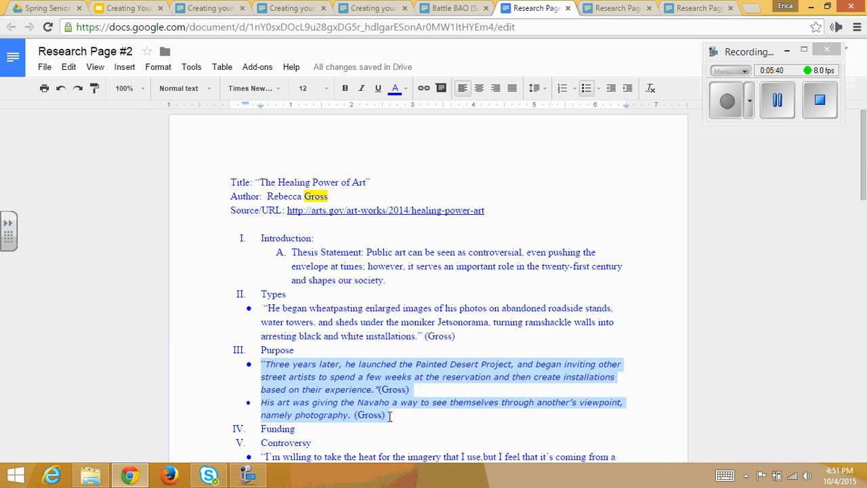
pyautogui.rightClick(259, 385)
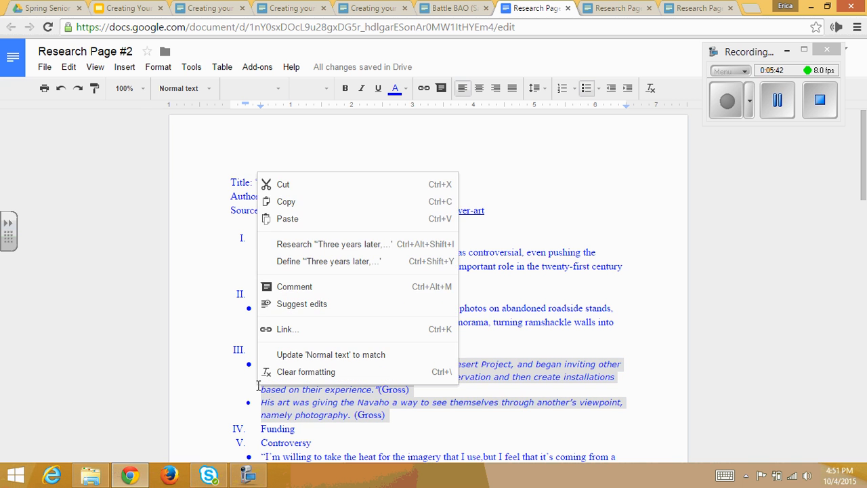
pyautogui.click(302, 202)
# Paste the two copied bullets in a new bullet at the end of the Purpose section in the BAO document
pyautogui.click(438, 8)
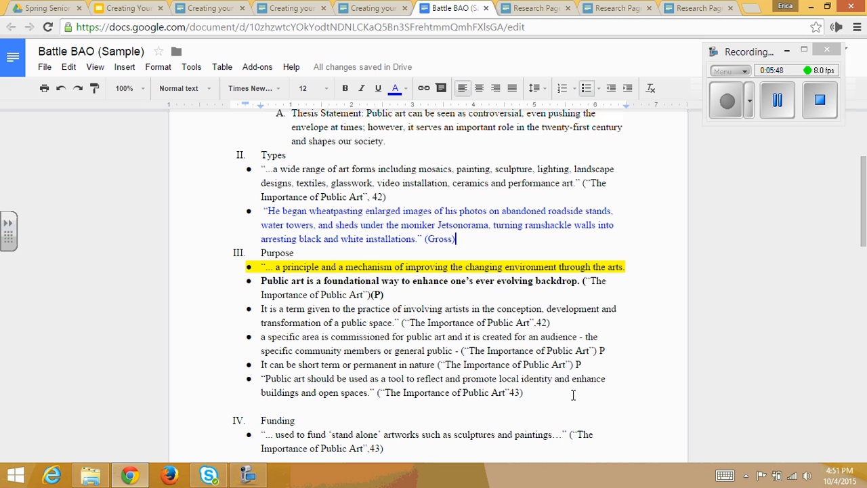
pyautogui.press('Return')
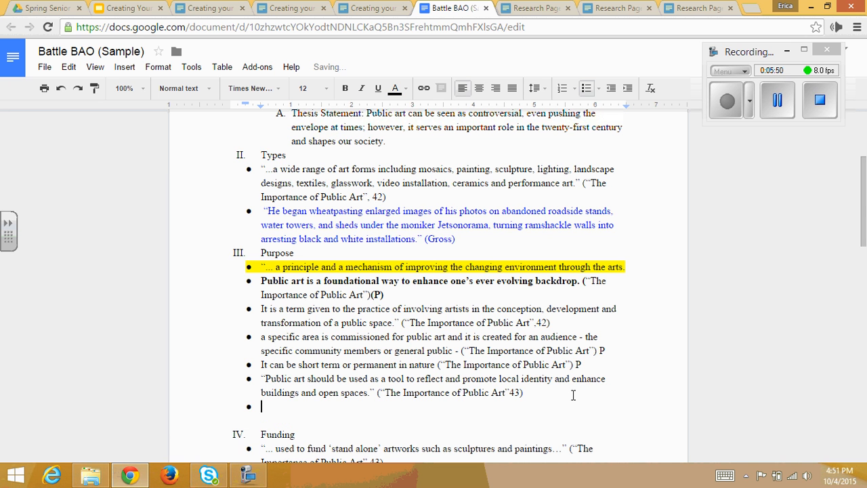
pyautogui.hotkey('ctrl', 'v')
pyautogui.scroll(-3, 637, 382)
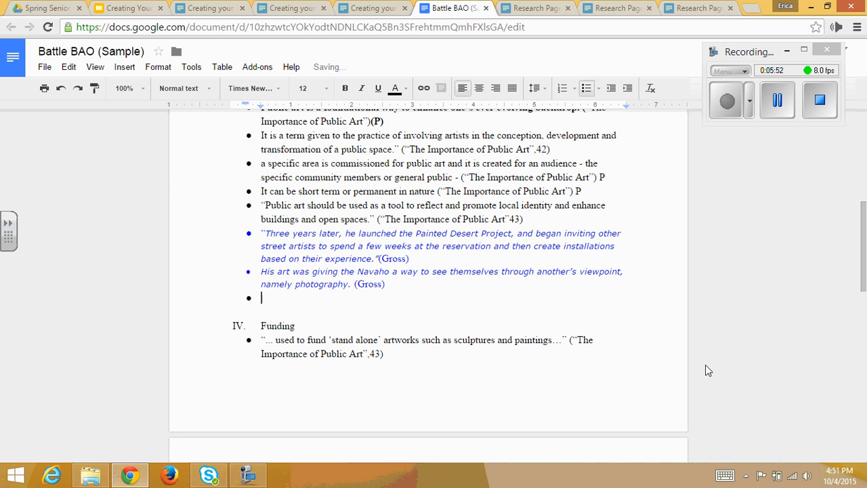
# Copy the three Controversy bullets with their citations from Research Page #2
pyautogui.click(510, 9)
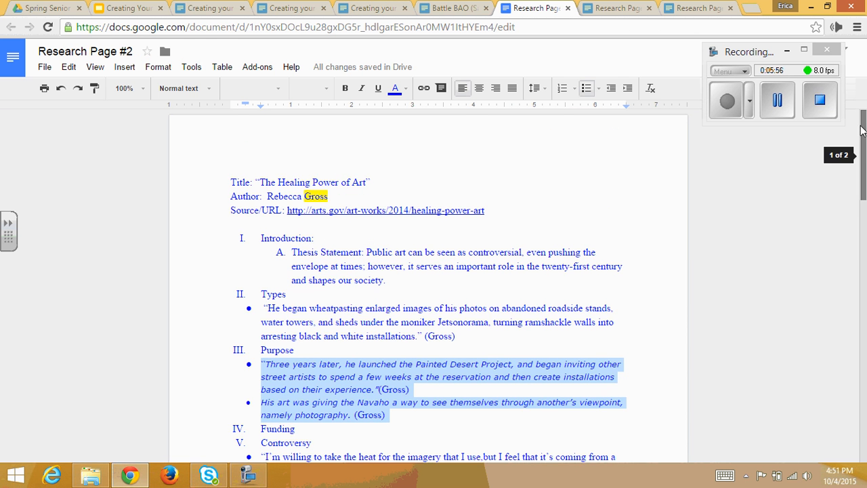
pyautogui.moveTo(864, 130); pyautogui.dragTo(864, 191)
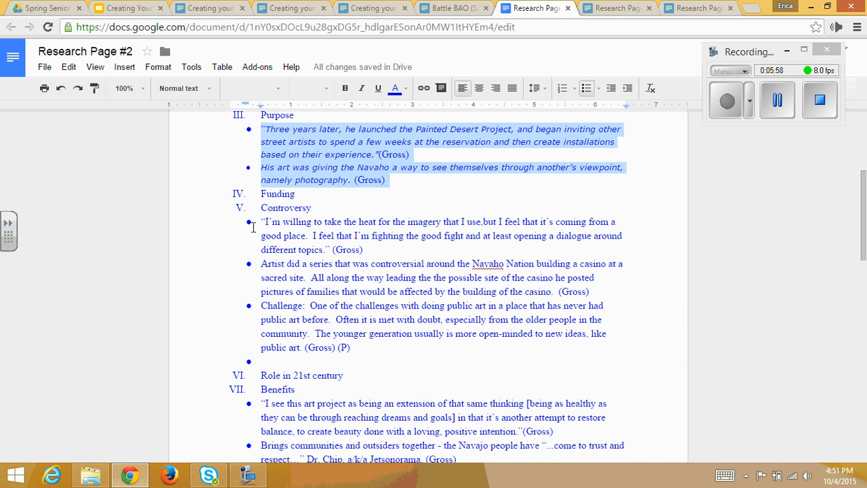
pyautogui.moveTo(259, 222); pyautogui.dragTo(370, 337)
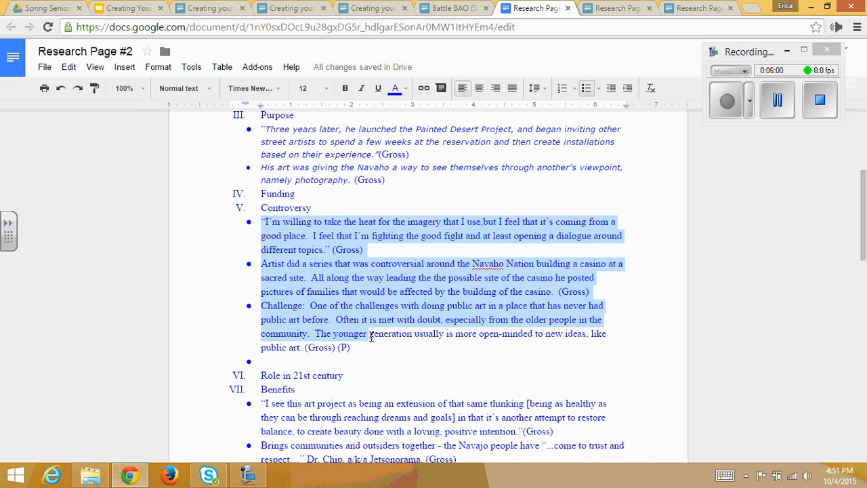
pyautogui.hotkey('shift', 'Down')
pyautogui.rightClick(327, 278)
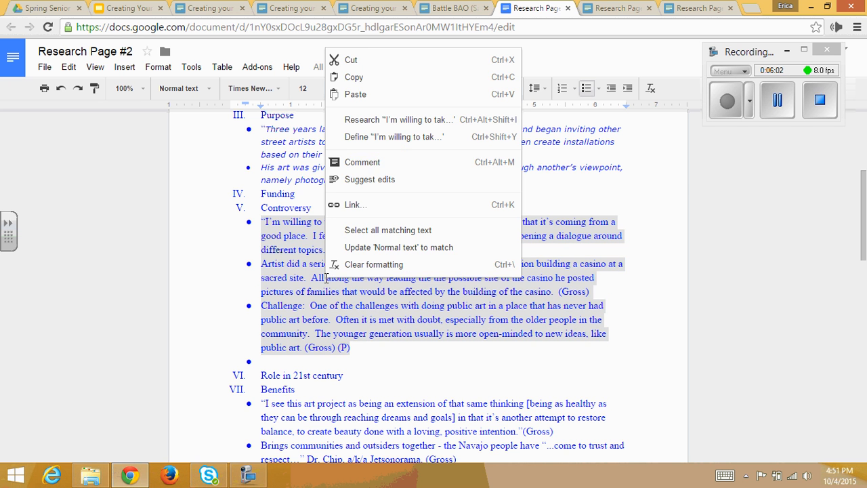
pyautogui.click(362, 80)
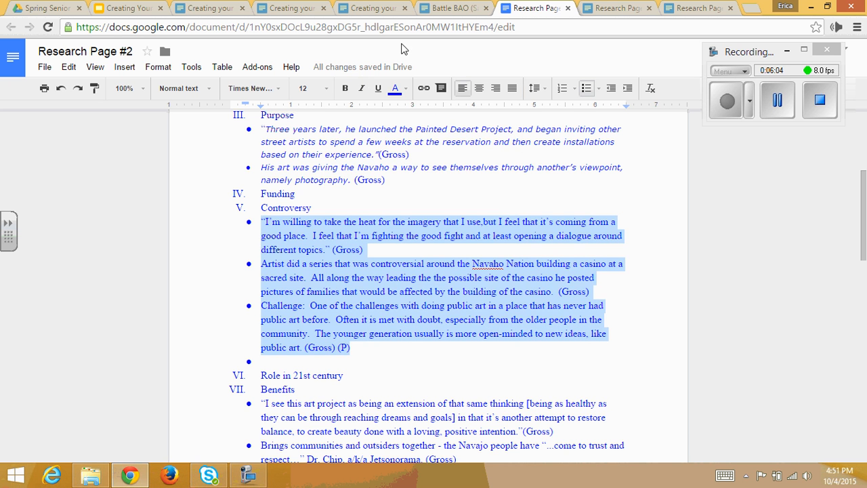
# Paste the three copied bullets in a new bullet at the end of the Funding section in the BAO document
pyautogui.click(448, 8)
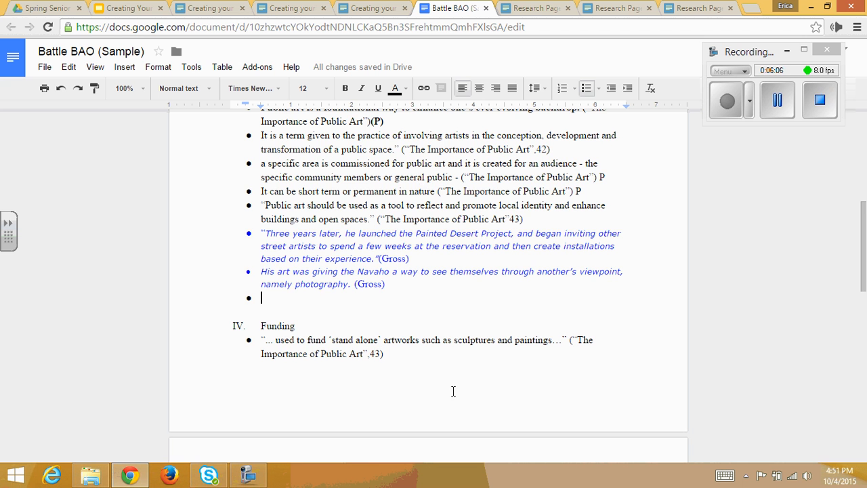
pyautogui.moveTo(864, 247); pyautogui.dragTo(864, 287)
pyautogui.click(420, 203)
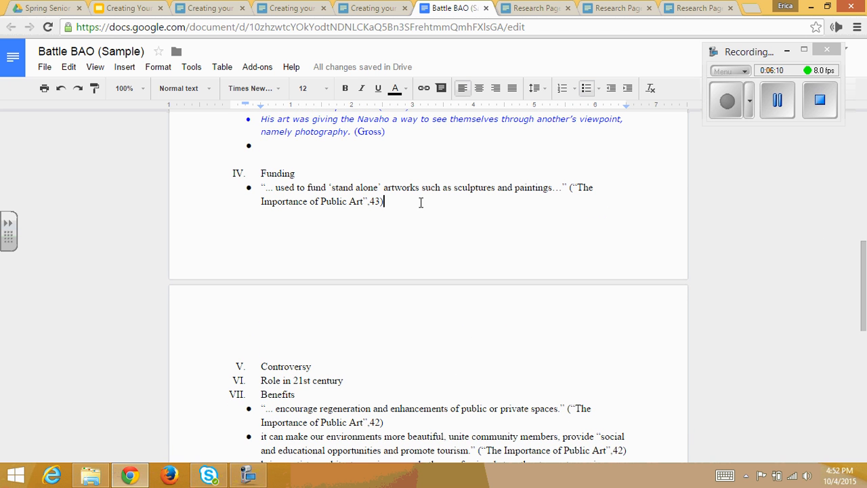
pyautogui.press('Return')
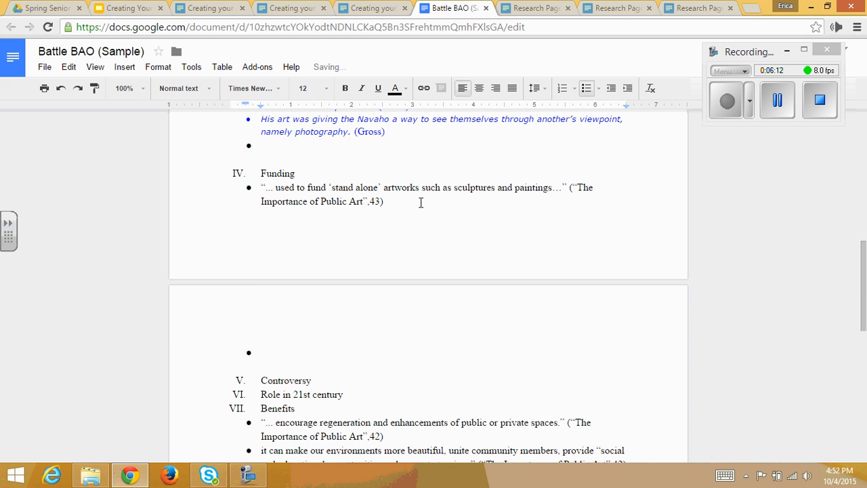
pyautogui.hotkey('ctrl', 'v')
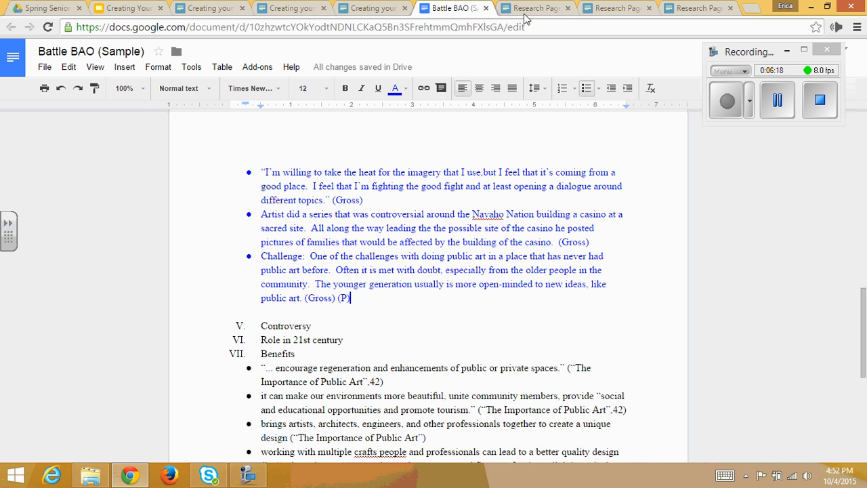
pyautogui.click(573, 8)
pyautogui.click(778, 100)
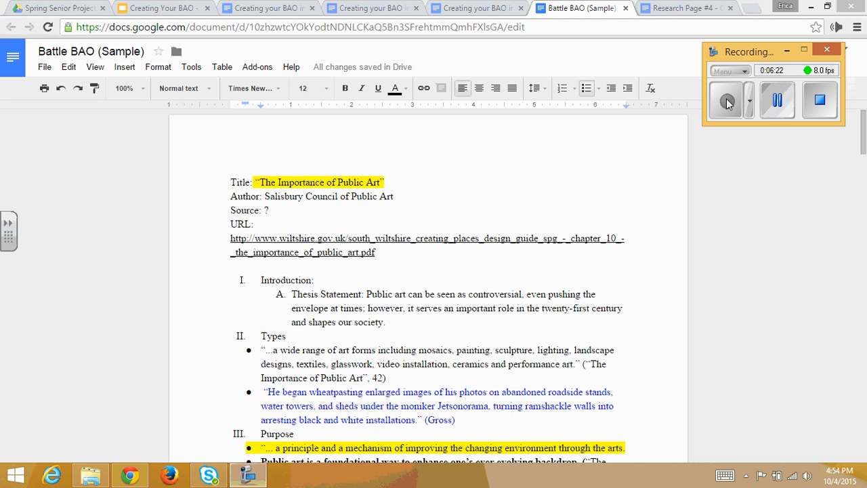
pyautogui.moveTo(863, 130)
pyautogui.mouseDown()
pyautogui.moveTo(865, 286)
pyautogui.moveTo(864, 131)
pyautogui.mouseUp()
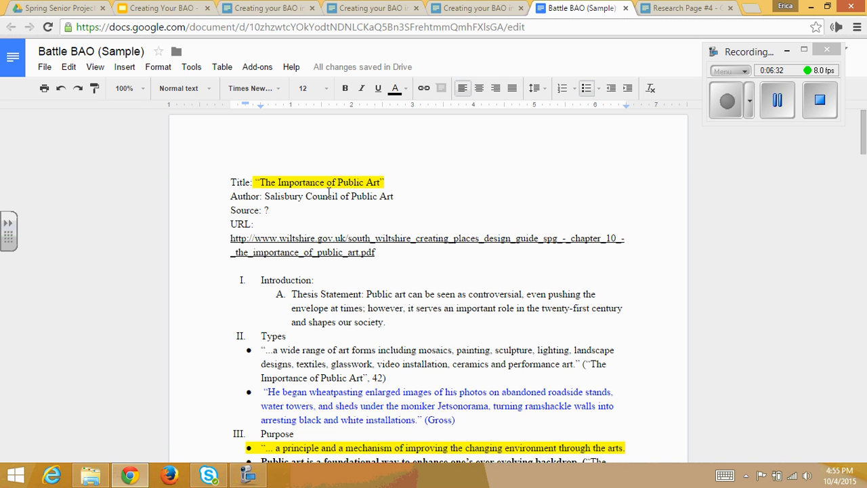
# Replace the source details heading the BAO document with the writer's last name followed by "BAO", and the date 10/4/15 on the line below
pyautogui.moveTo(231, 182); pyautogui.dragTo(389, 250)
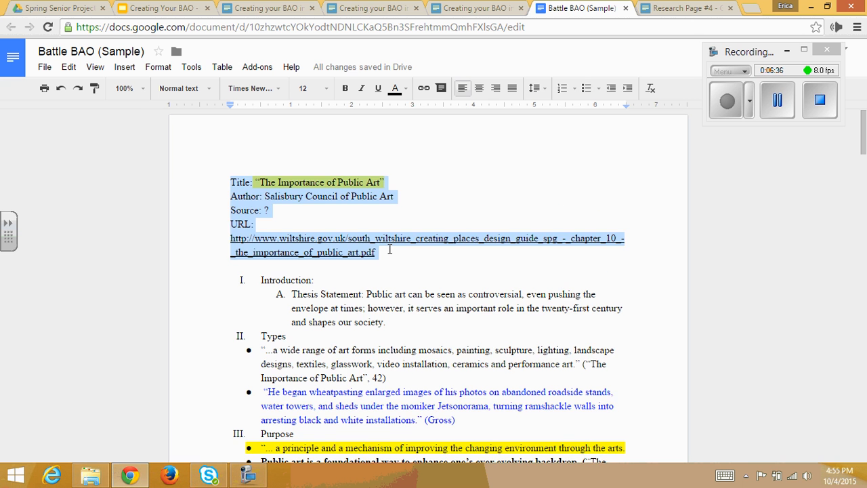
pyautogui.press('BackSpace')
pyautogui.write('Battle  BAO')
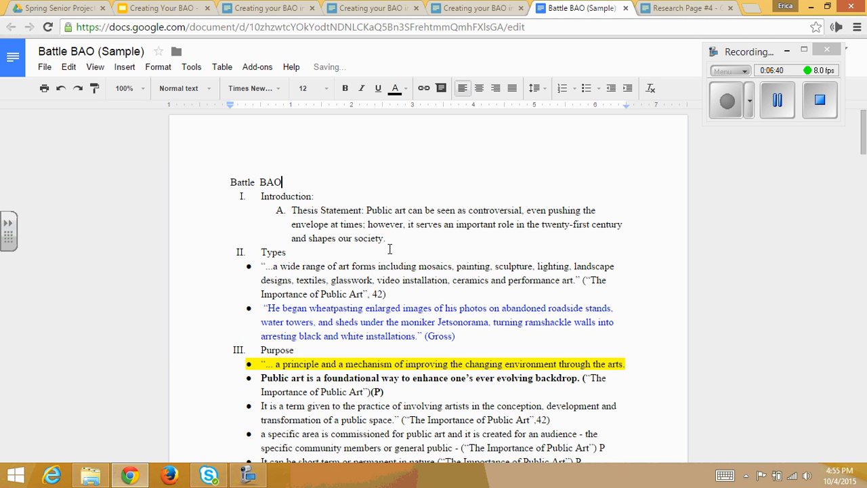
pyautogui.press('Return')
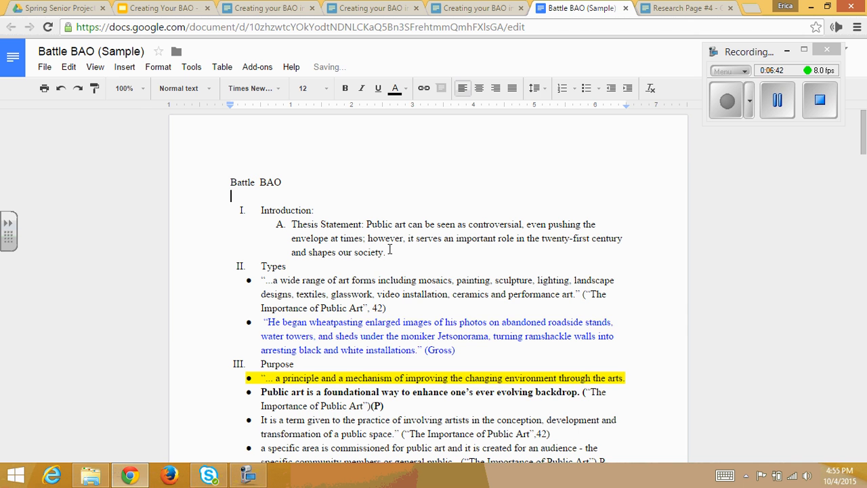
pyautogui.write('10/4/15')
pyautogui.press('Return')
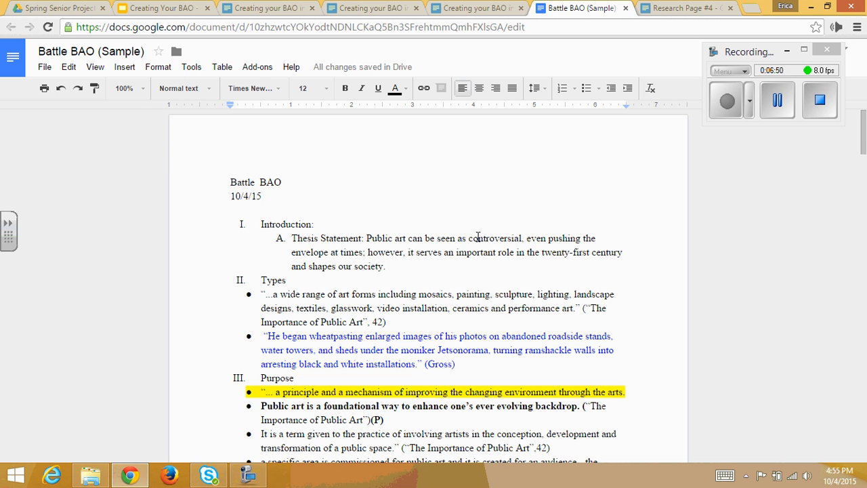
# Change the text color of the entire BAO document to black
pyautogui.hotkey('ctrl', 'a')
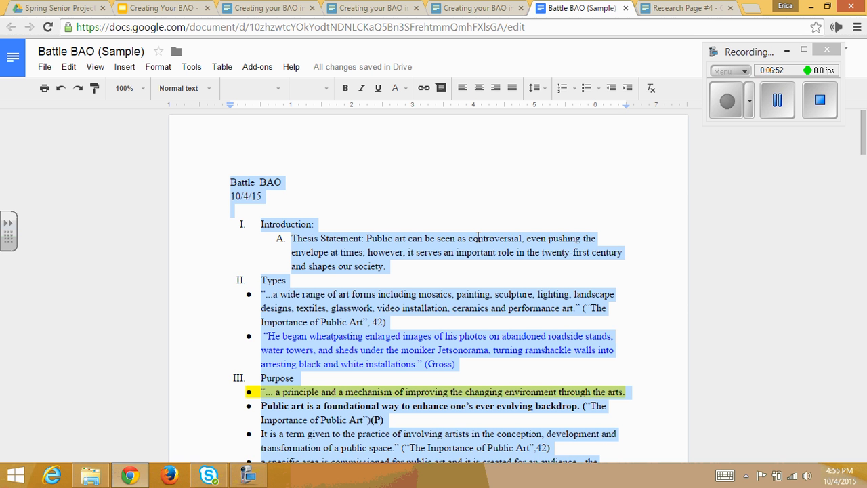
pyautogui.click(405, 88)
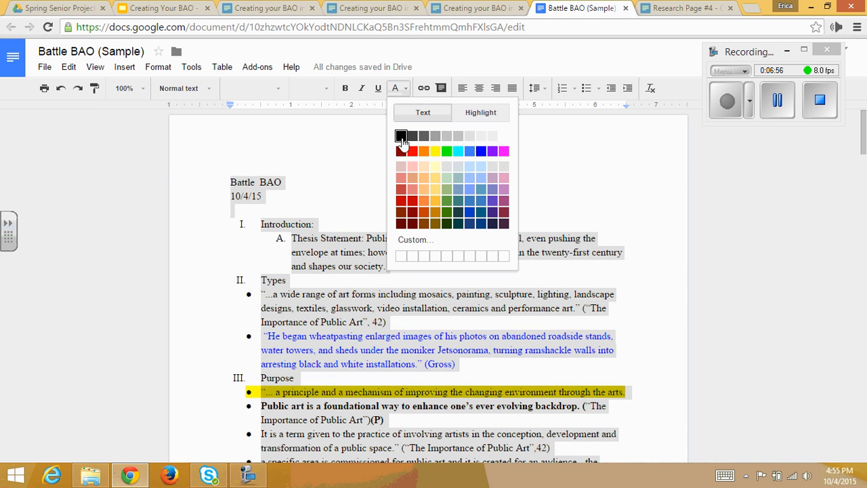
pyautogui.click(401, 136)
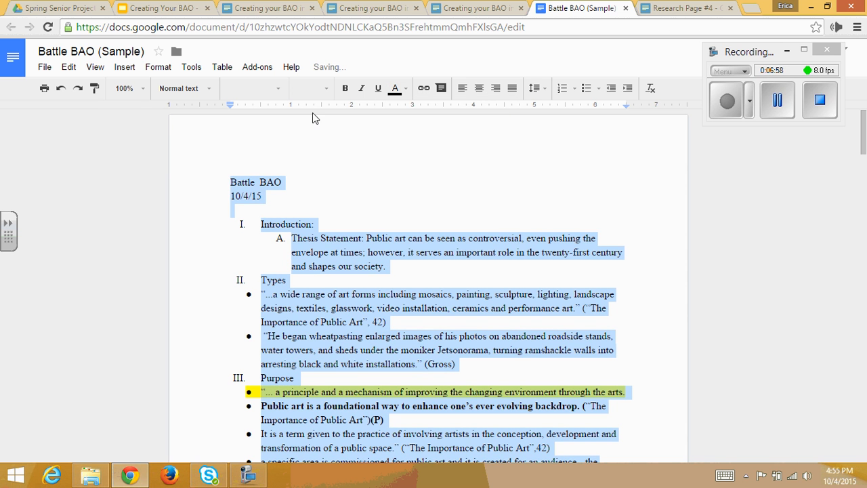
# Set the entire document's text to 12-point Times New Roman
pyautogui.click(327, 89)
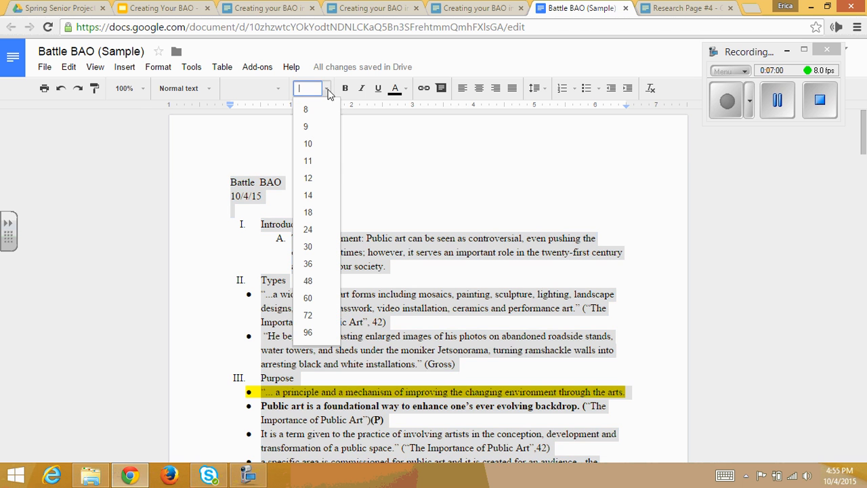
pyautogui.click(311, 178)
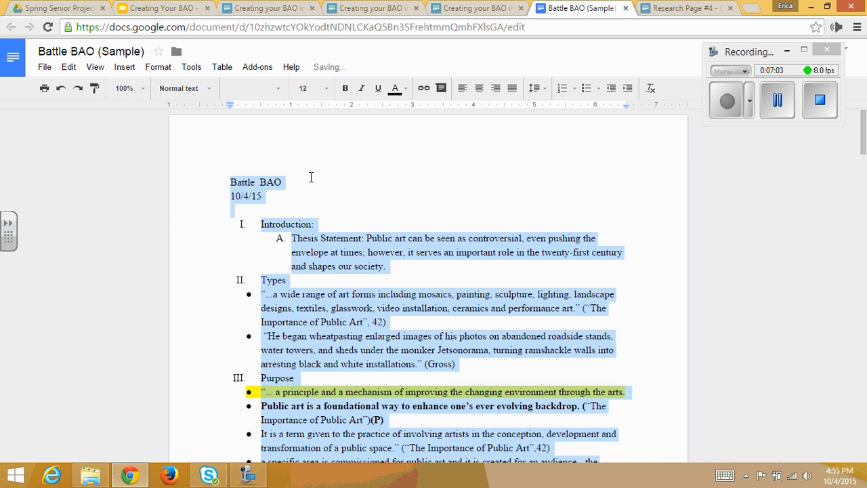
pyautogui.click(278, 88)
pyautogui.click(277, 109)
pyautogui.click(348, 199)
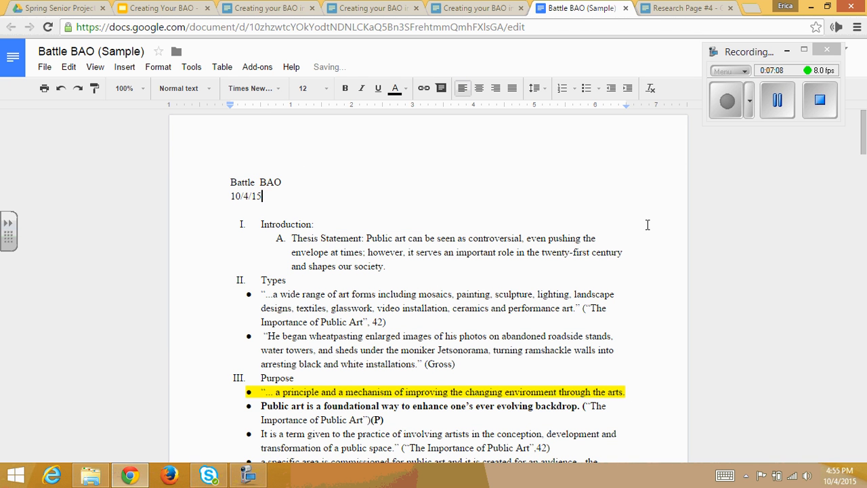
# Check the BAO document in the print preview without printing it, and look through its merged sections
pyautogui.click(45, 72)
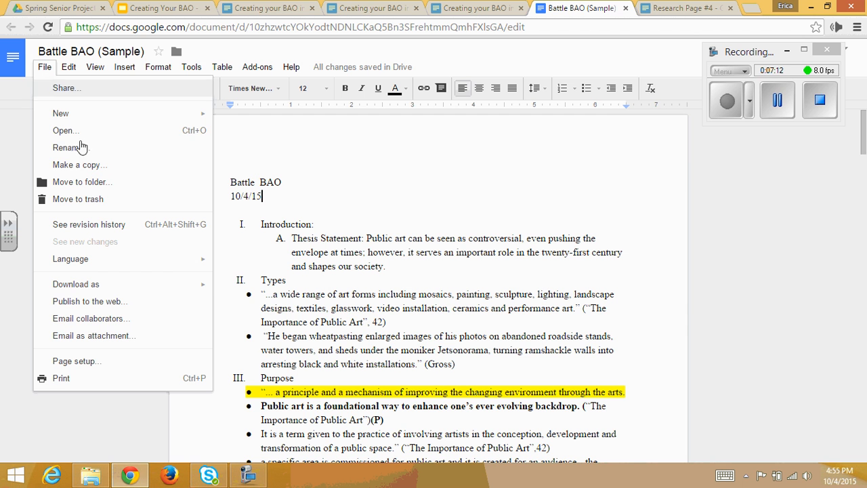
pyautogui.click(58, 378)
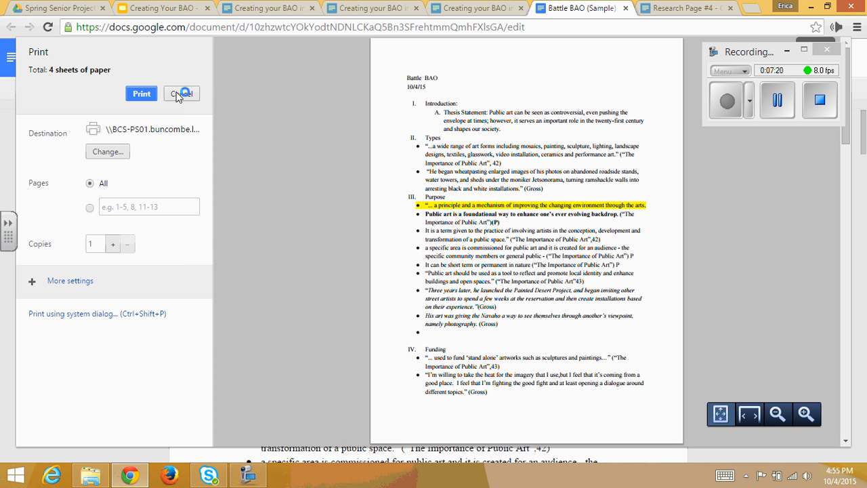
pyautogui.click(178, 95)
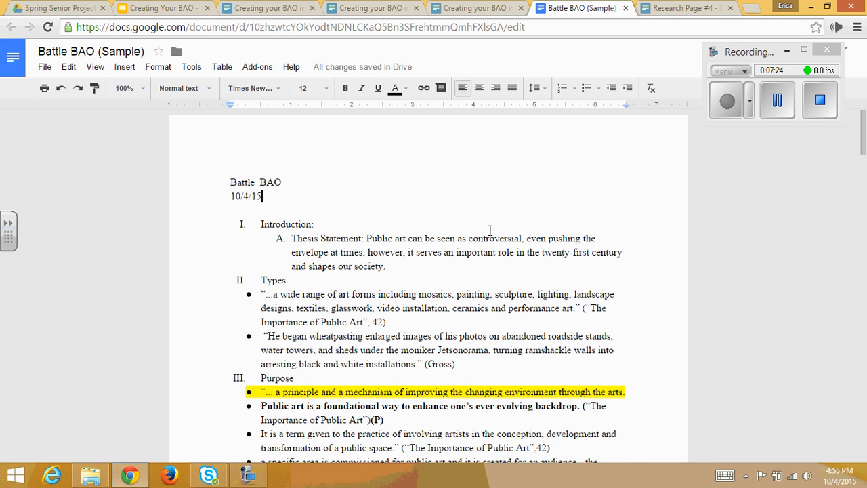
pyautogui.moveTo(864, 145); pyautogui.dragTo(863, 264)
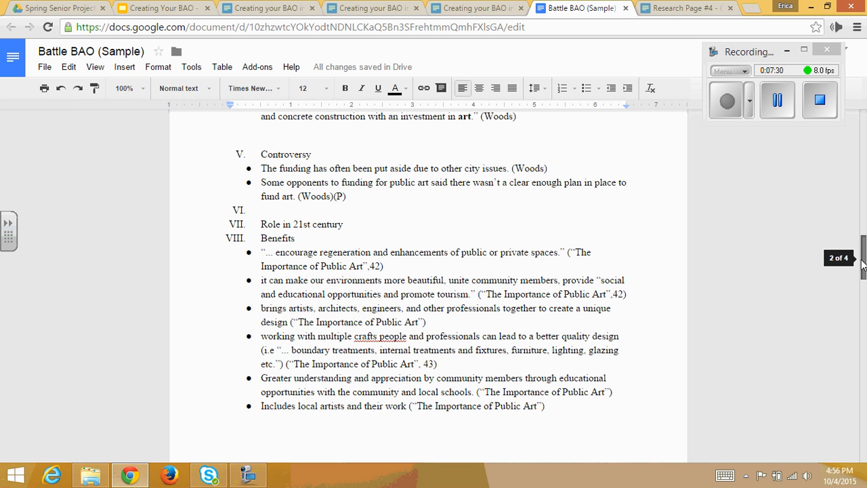